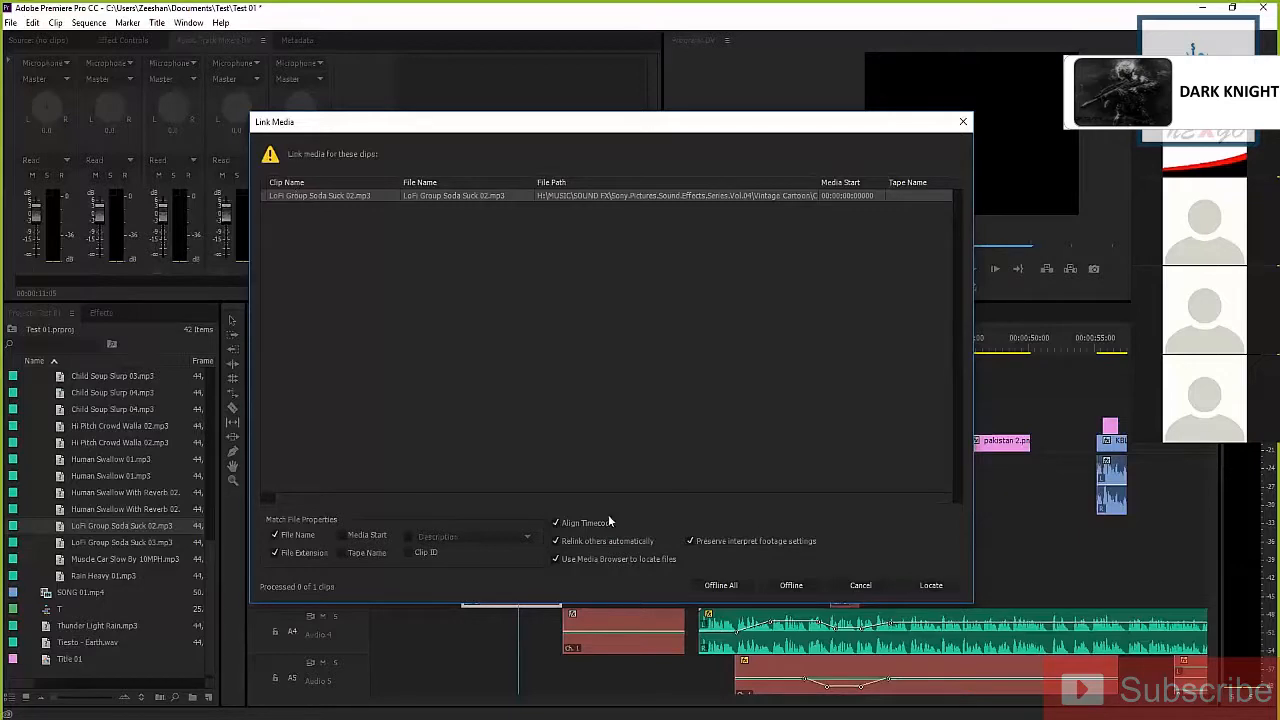
Start locating the missing LoFi Group Soda Suck 02.mp3 and check the MT and L W E > Motivational Video > Data folders on drive D
click(931, 585)
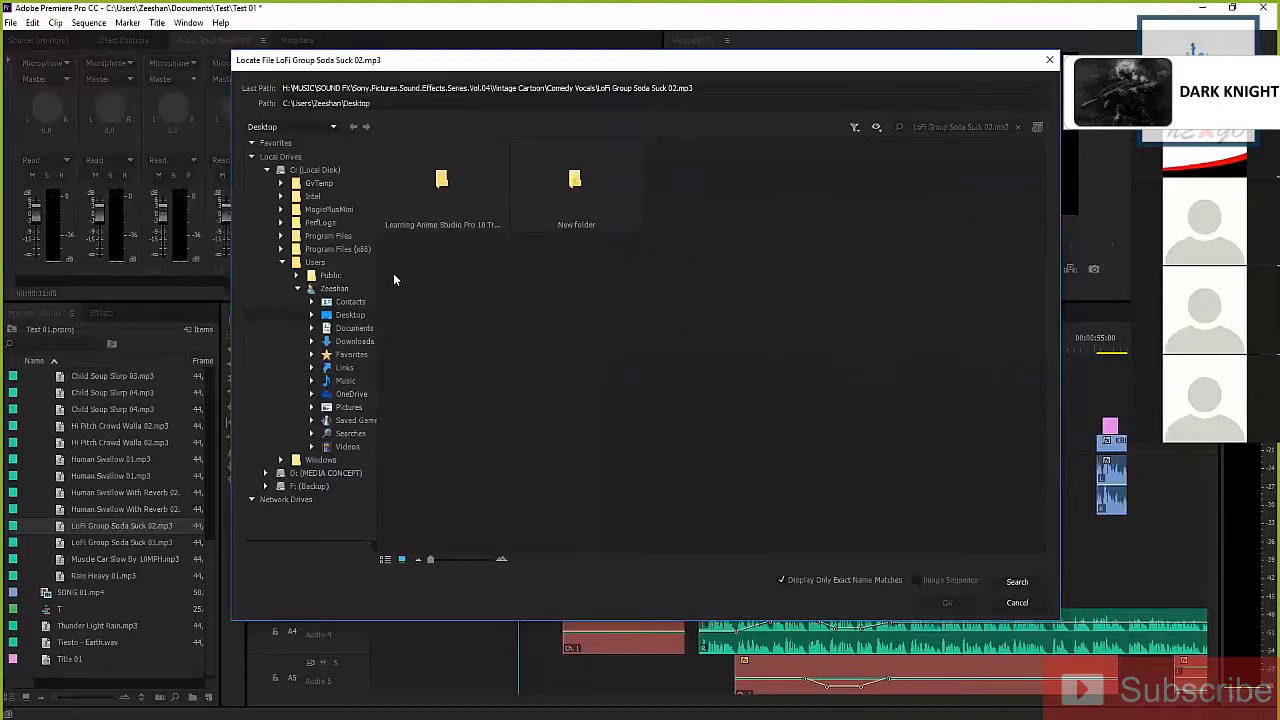
click(282, 262)
click(266, 171)
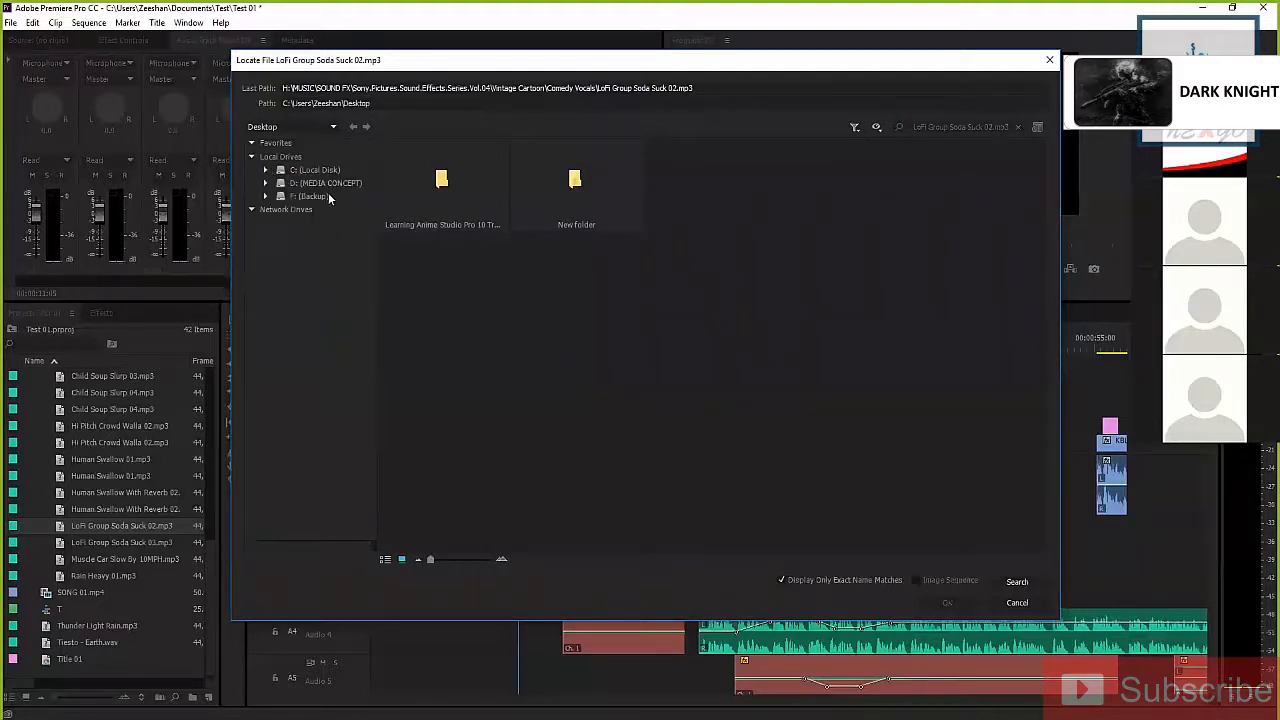
click(310, 184)
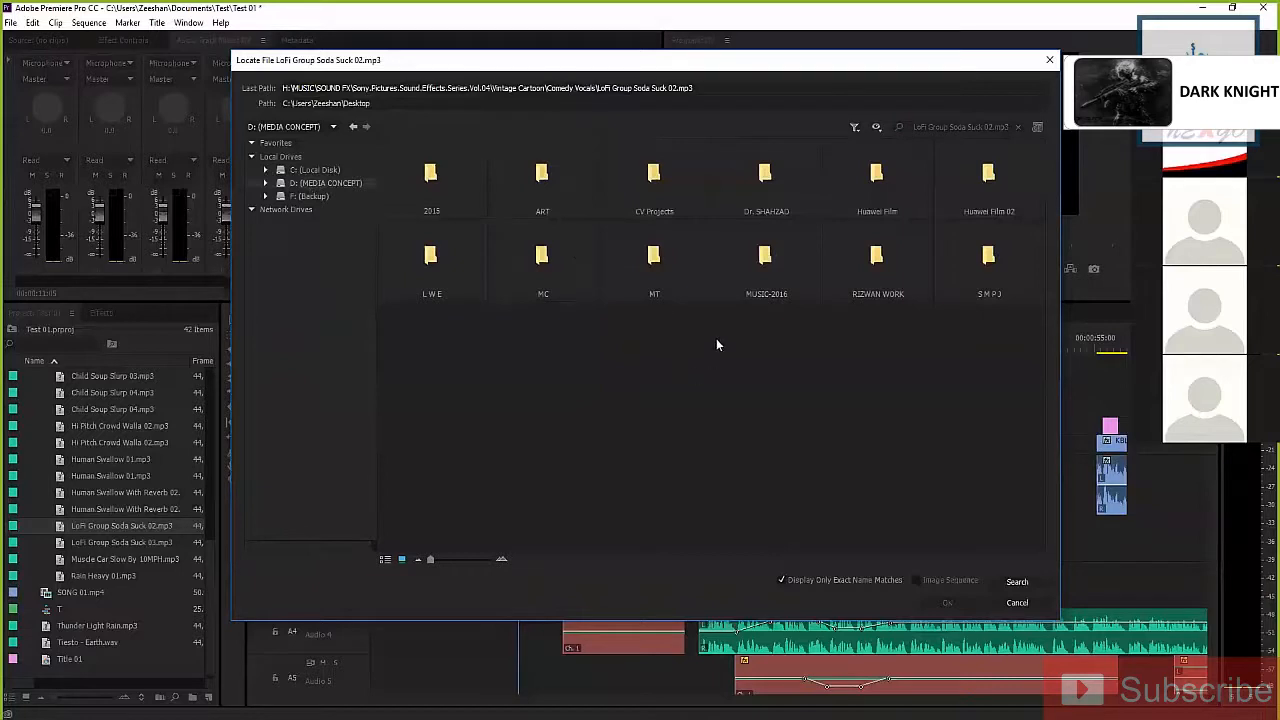
double_click(654, 262)
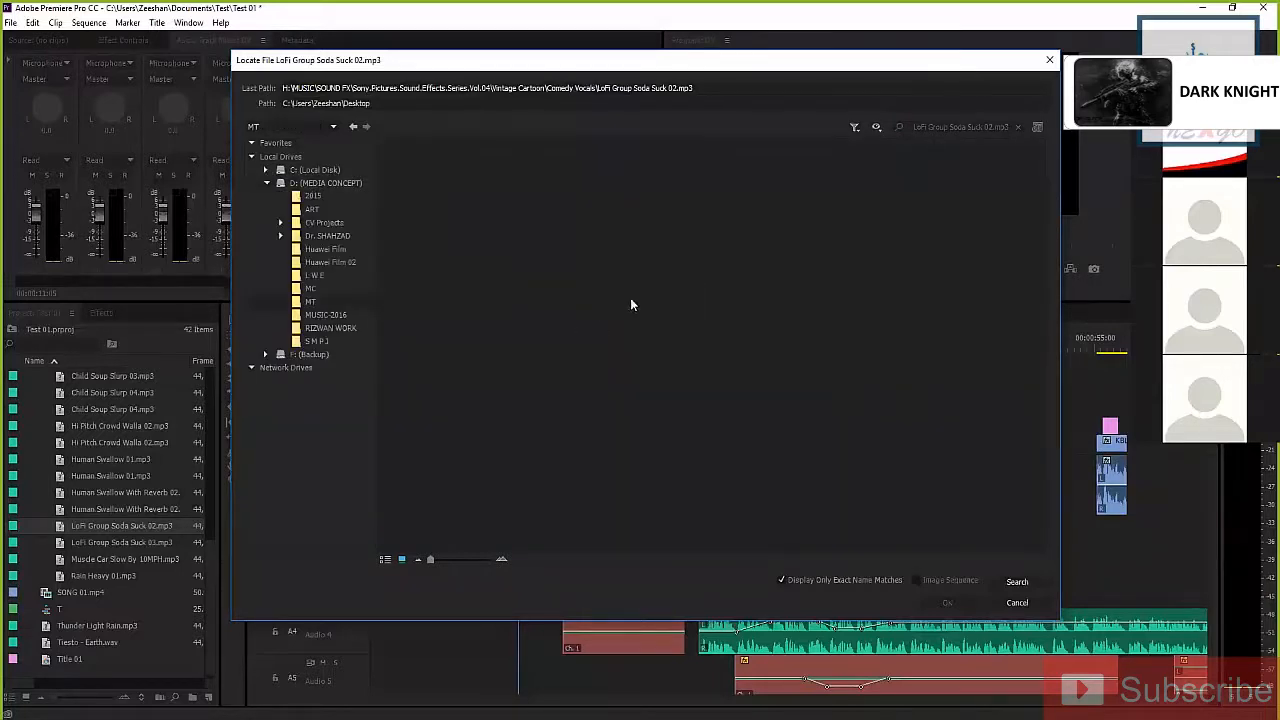
click(316, 276)
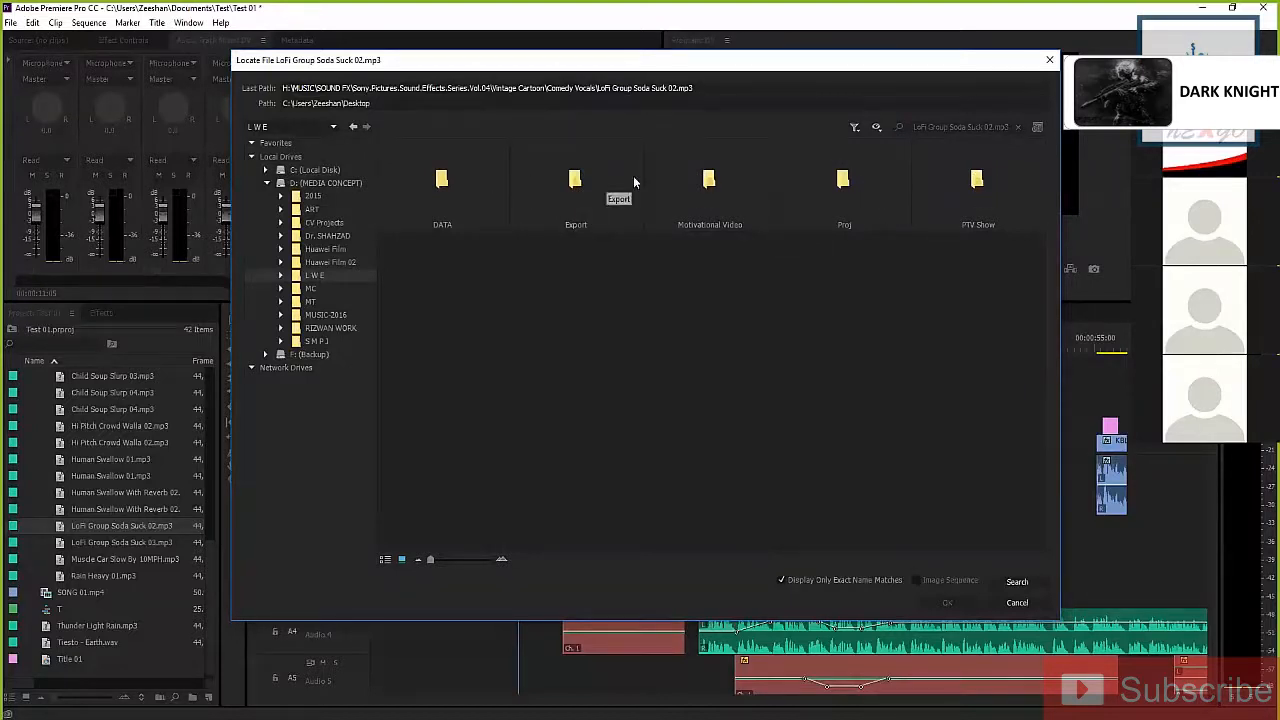
double_click(705, 182)
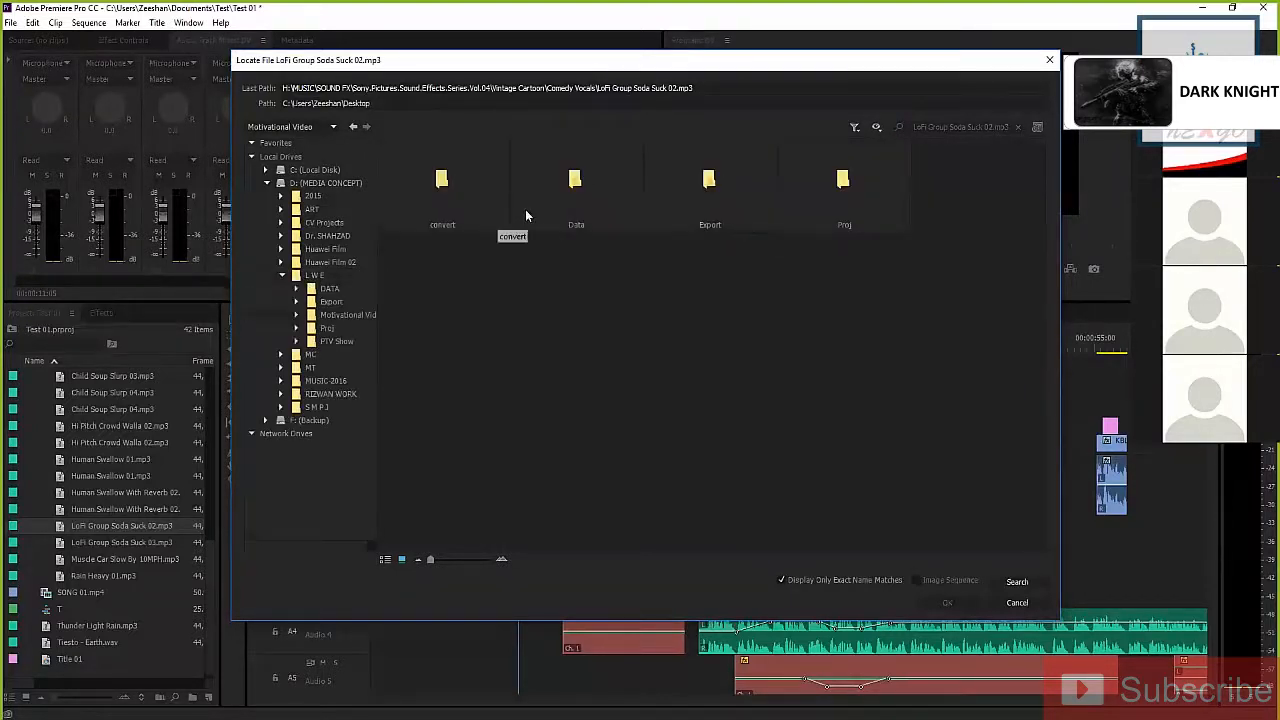
double_click(576, 182)
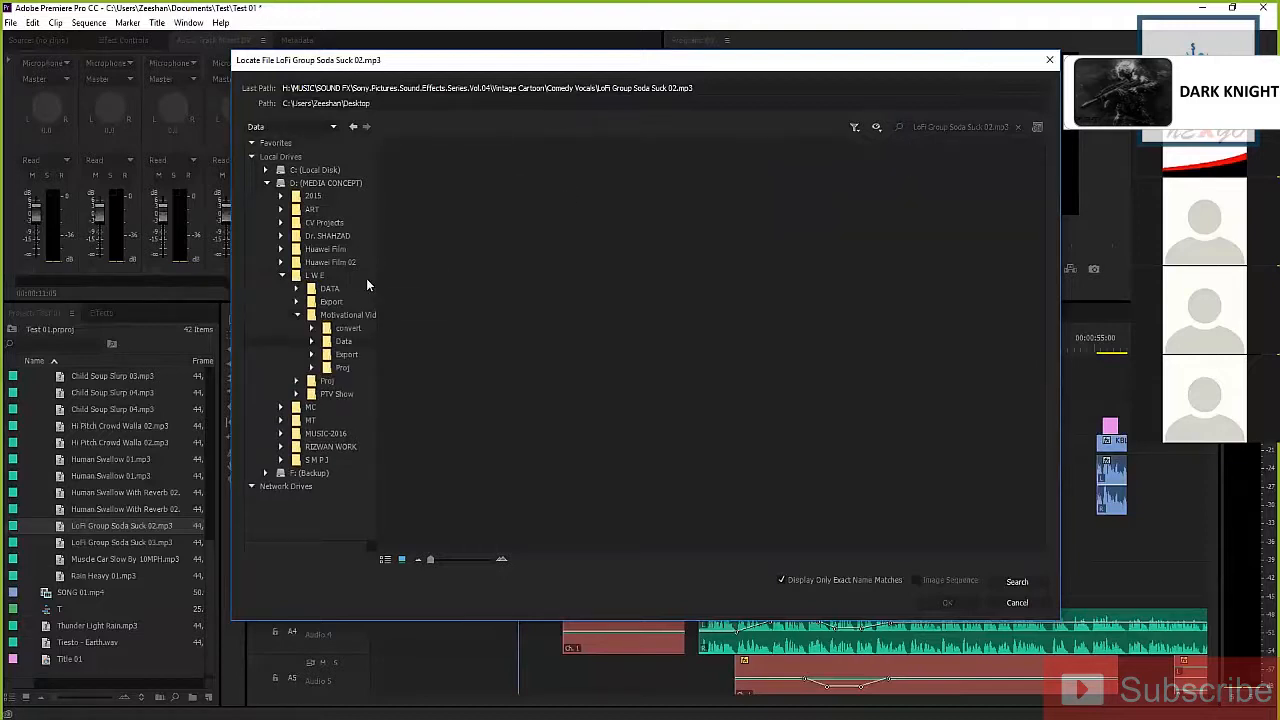
Look for the missing clip in the Huawei Film subfolders Music, Export, FINAL RELEASE, DATA and Copied_Documentary 2
click(282, 275)
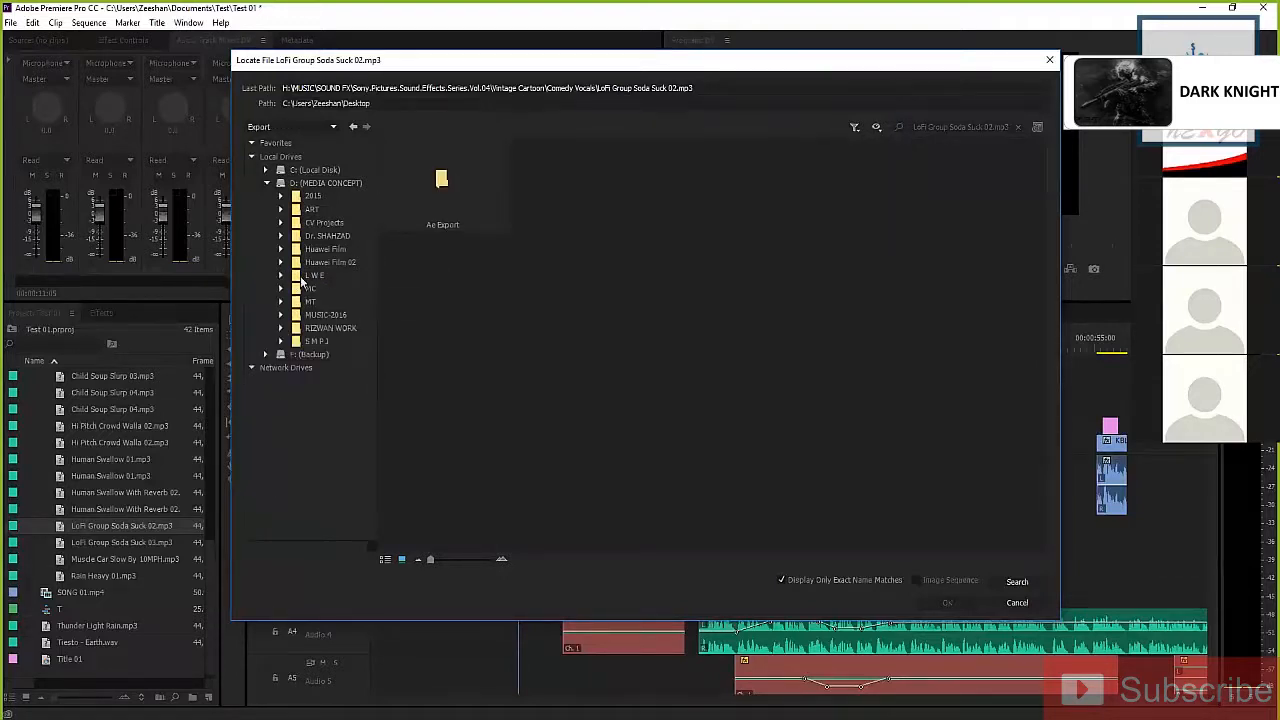
click(320, 250)
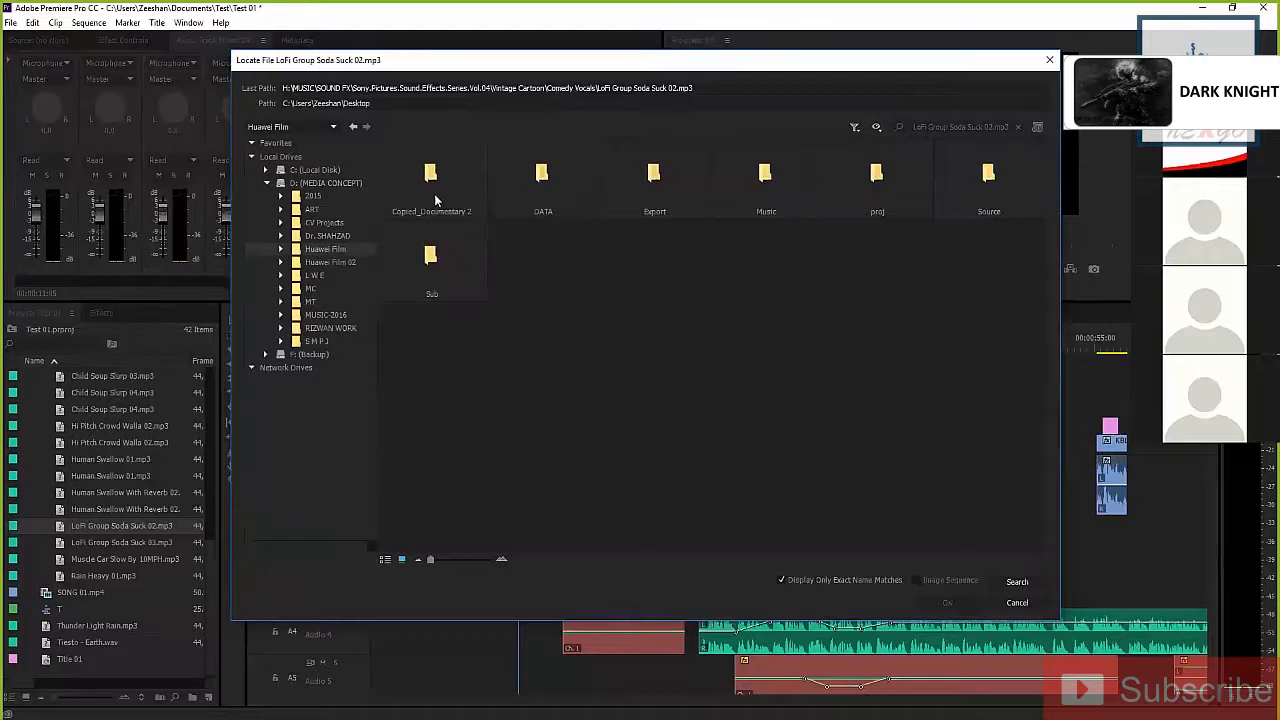
double_click(748, 177)
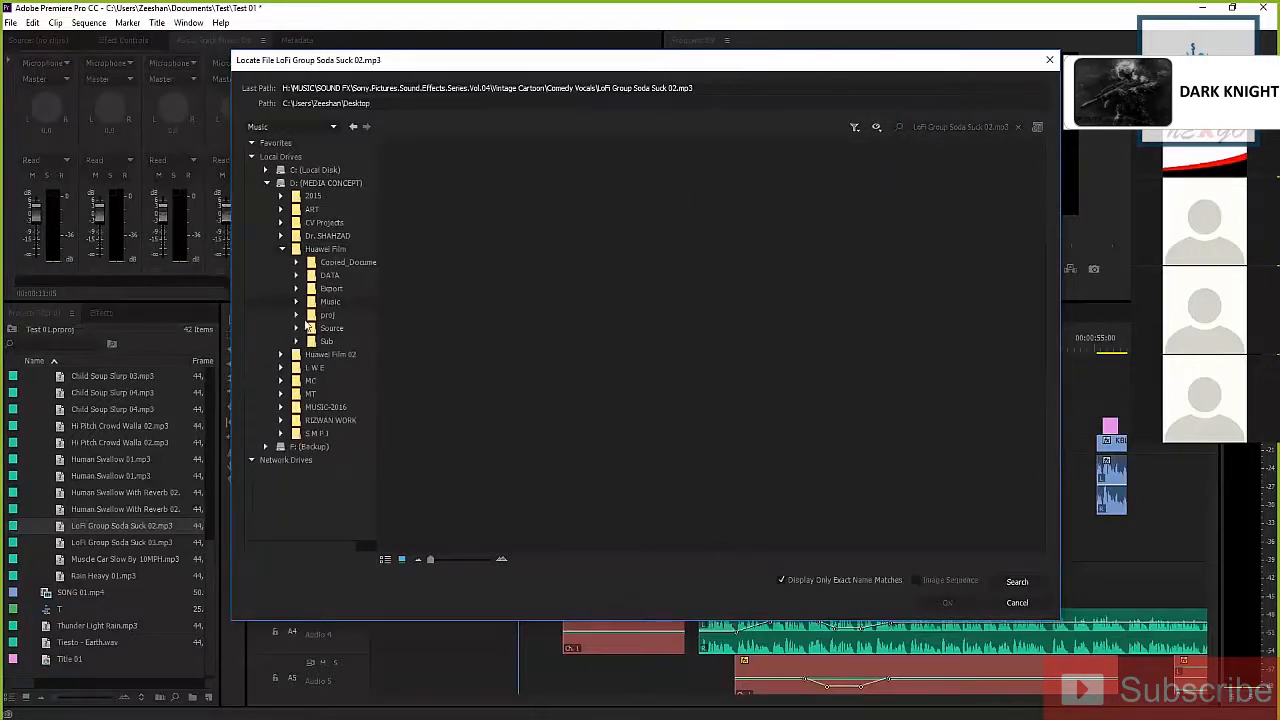
click(325, 289)
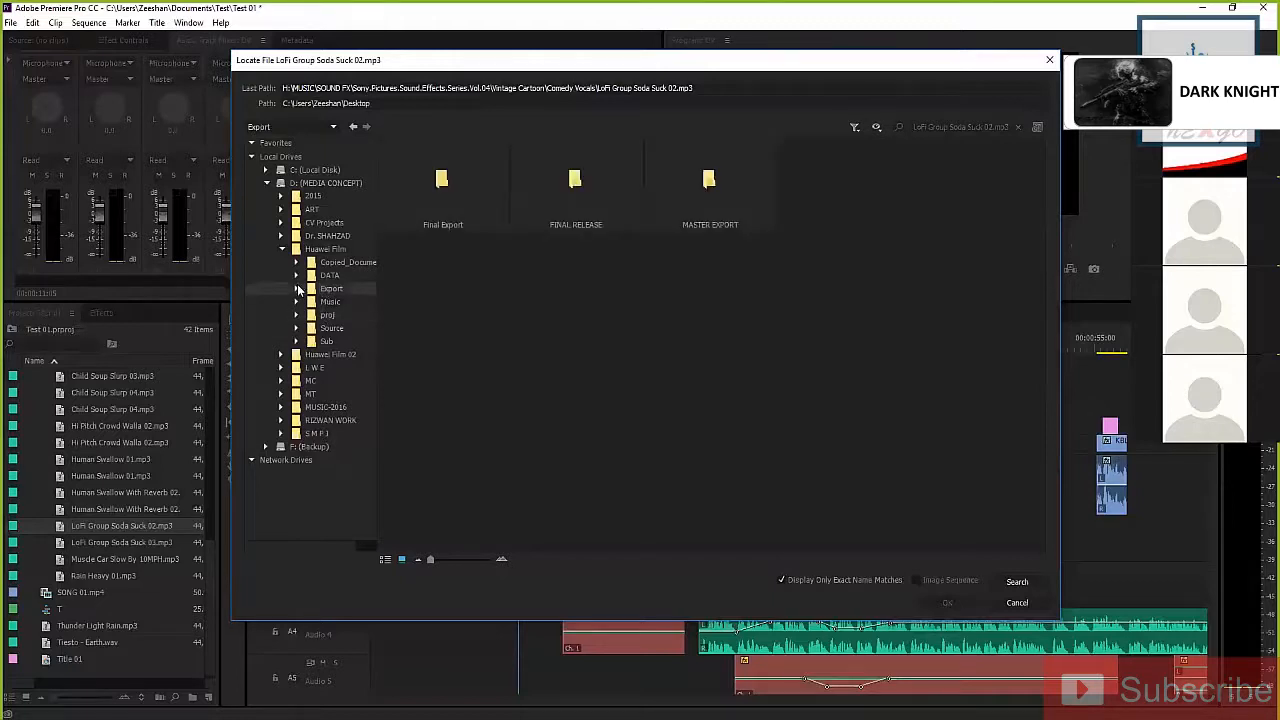
double_click(573, 179)
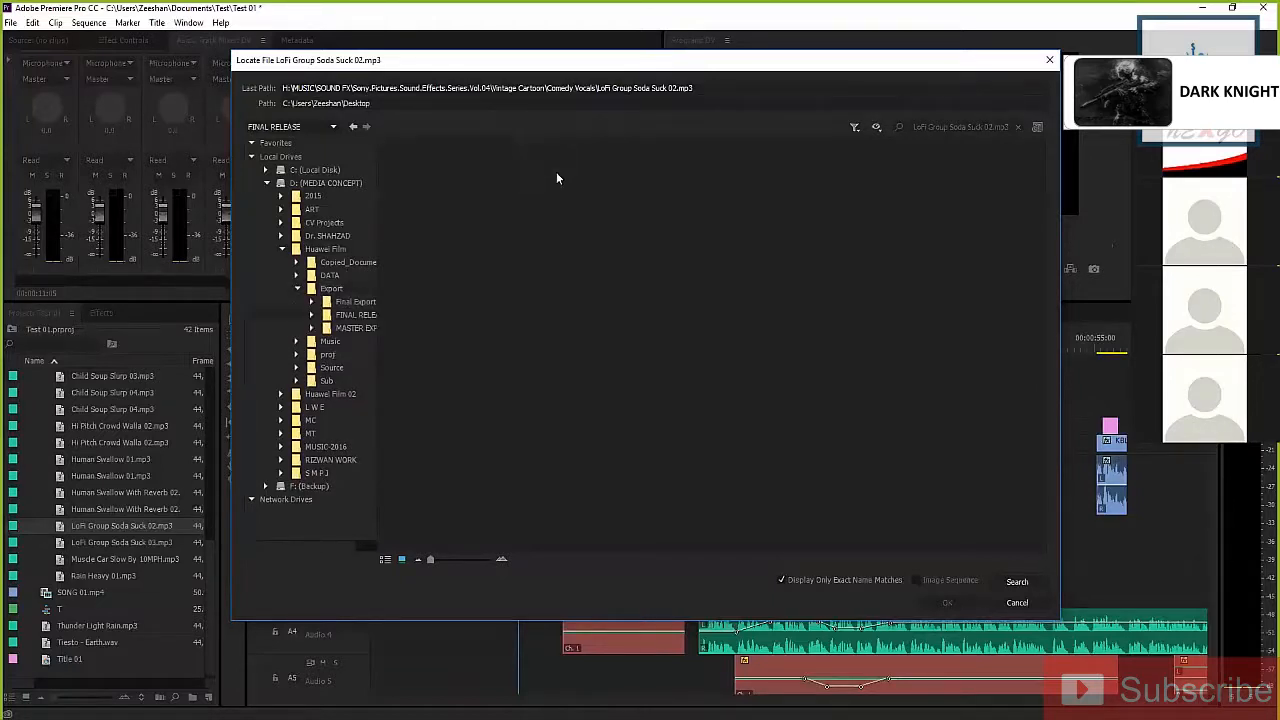
click(333, 277)
click(325, 263)
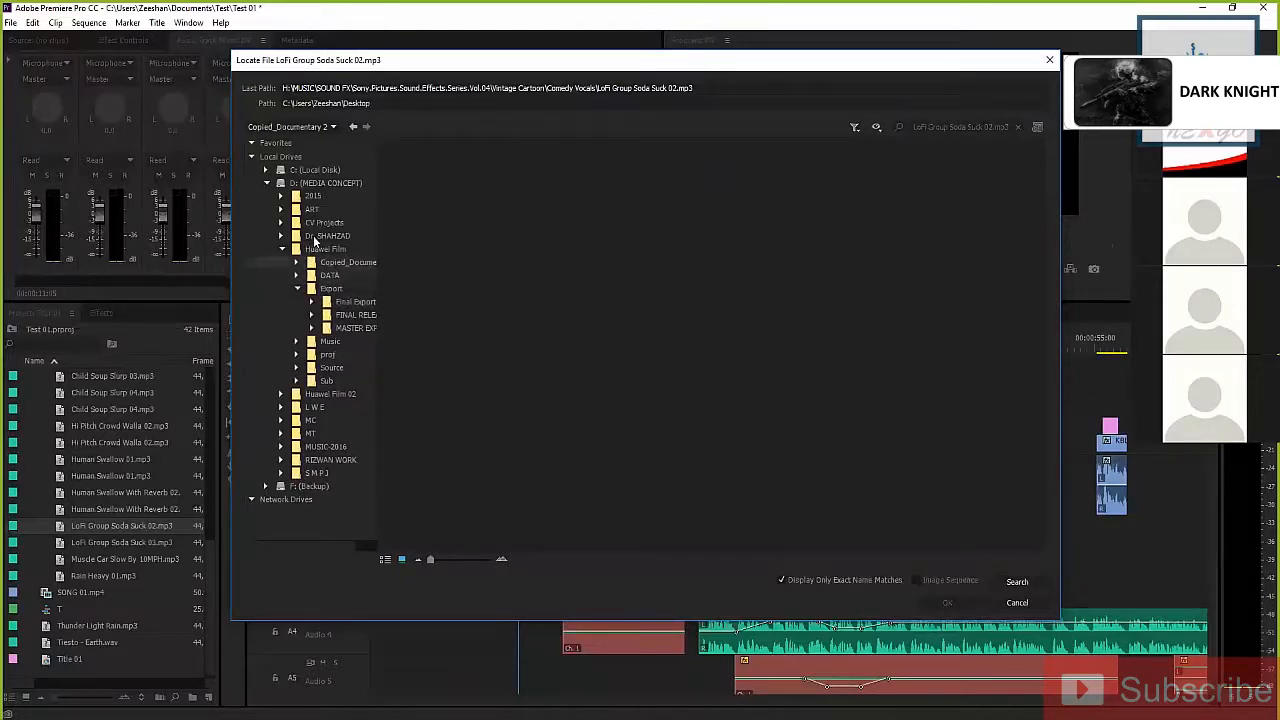
Check the doctor's project folder, ART and 2015 on drive D for the missing sound file, and cancel the relinking
click(315, 238)
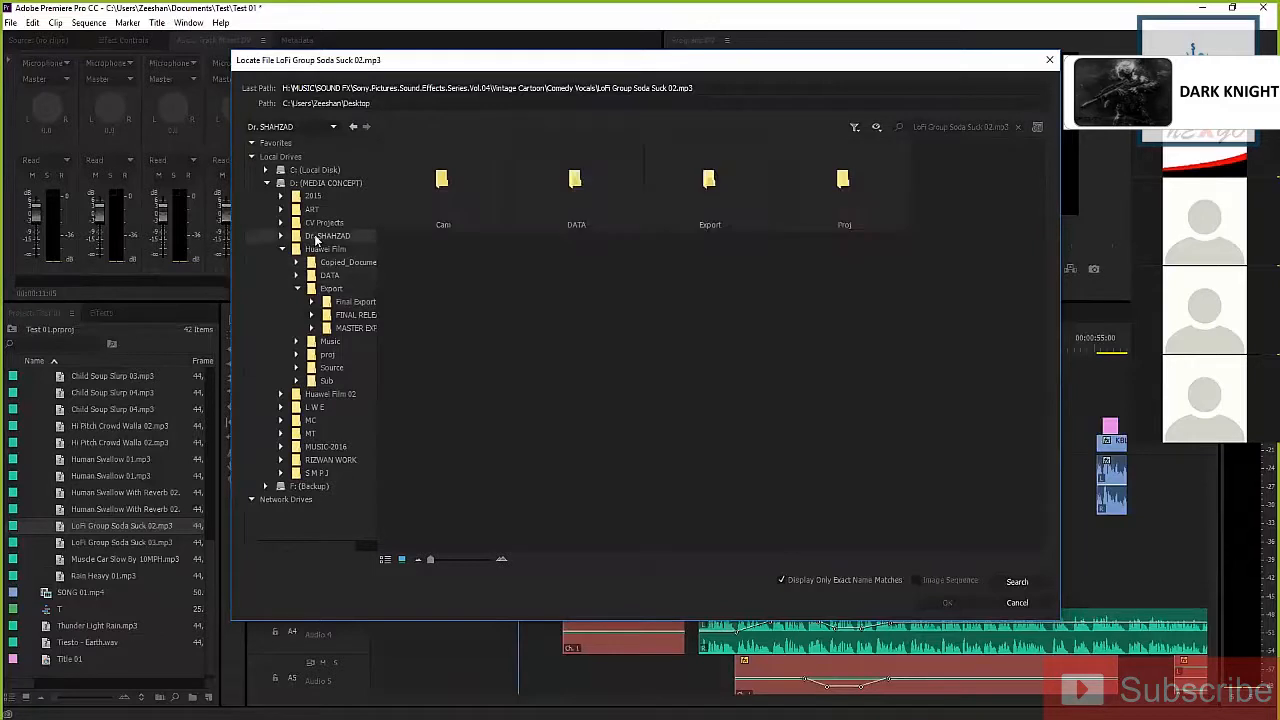
double_click(708, 184)
click(354, 128)
double_click(565, 190)
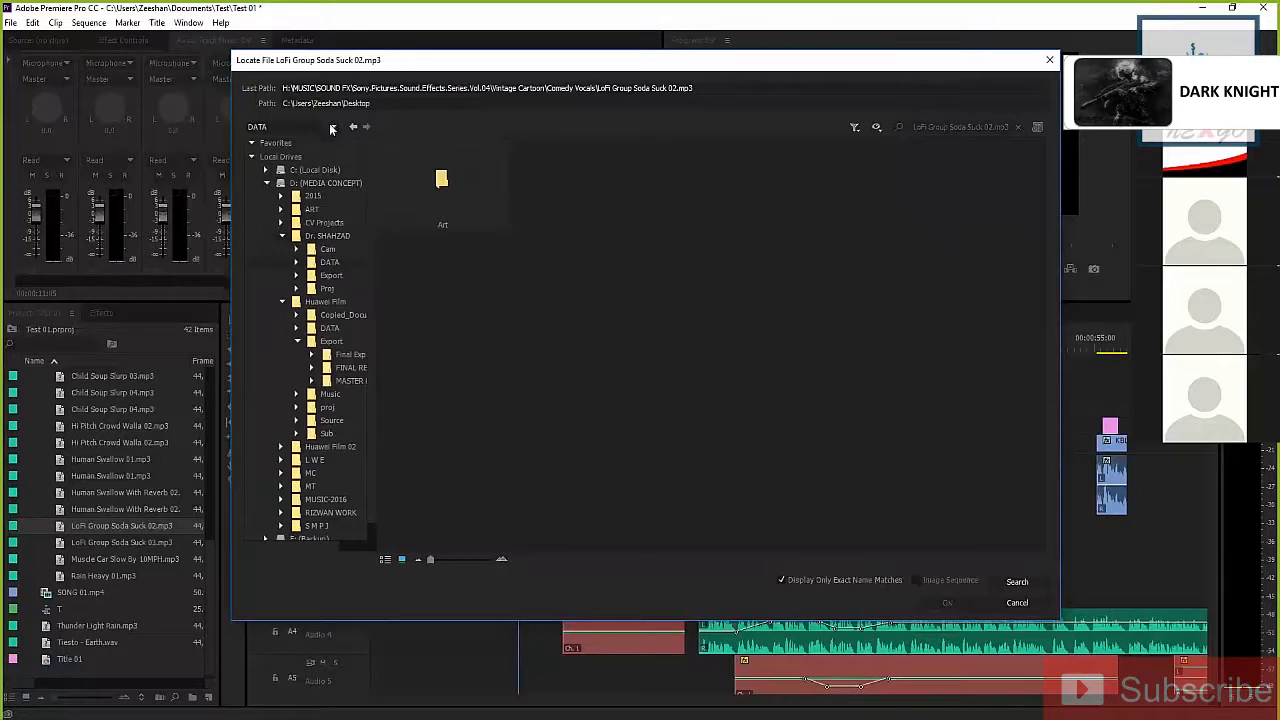
click(354, 127)
double_click(450, 198)
click(330, 275)
click(327, 236)
click(313, 208)
click(313, 197)
click(282, 236)
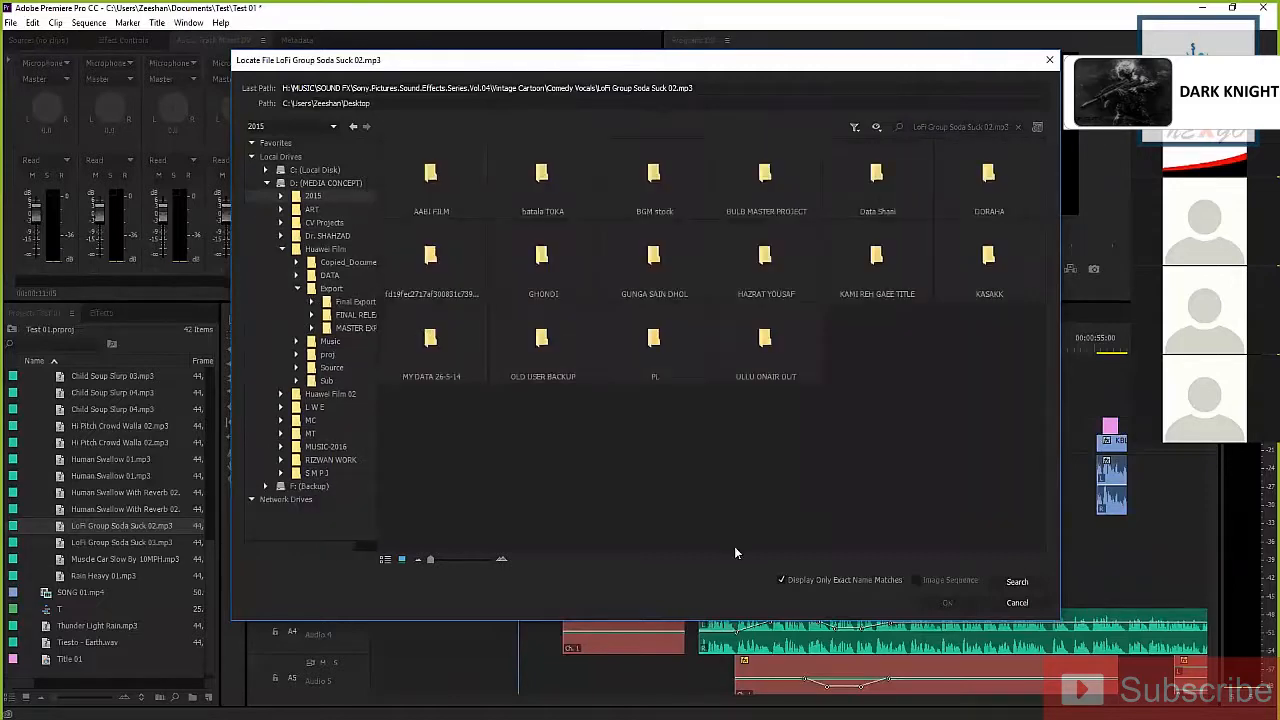
click(1018, 604)
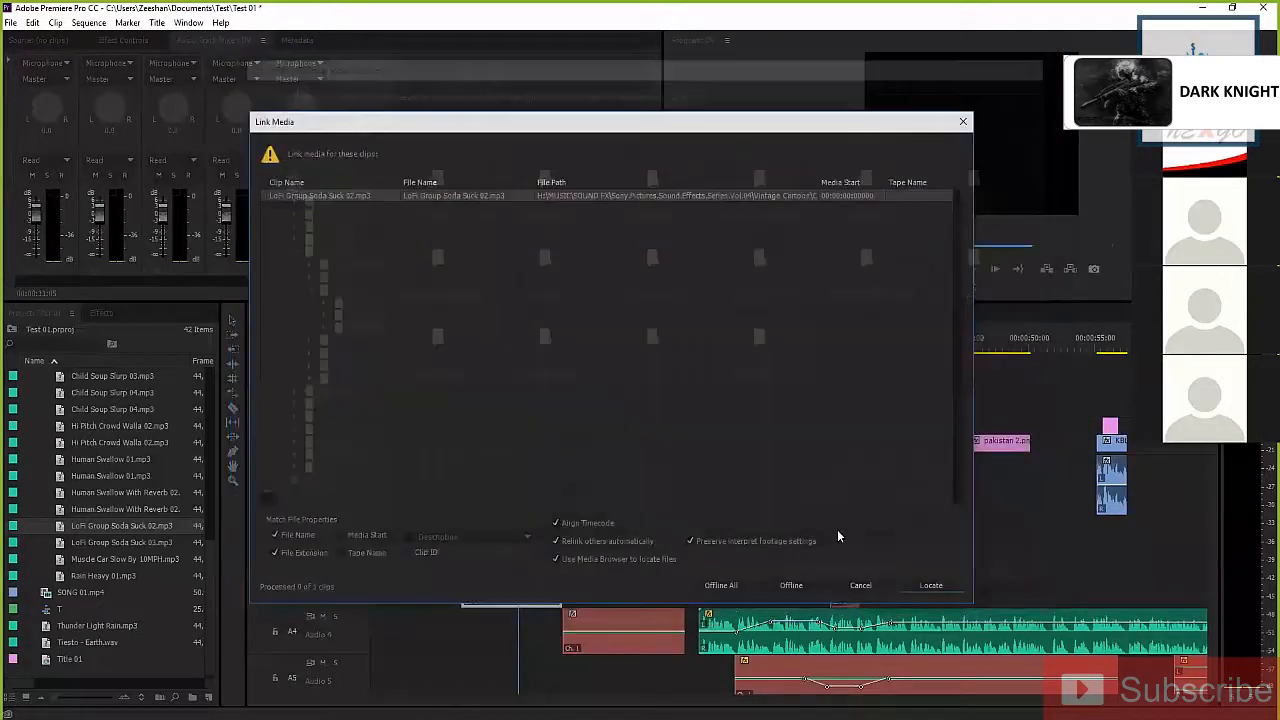
click(860, 590)
Move the playhead to 00:00:18:06 in the DV sequence
click(1105, 355)
drag(1105, 358, 409, 403)
drag(444, 322, 610, 347)
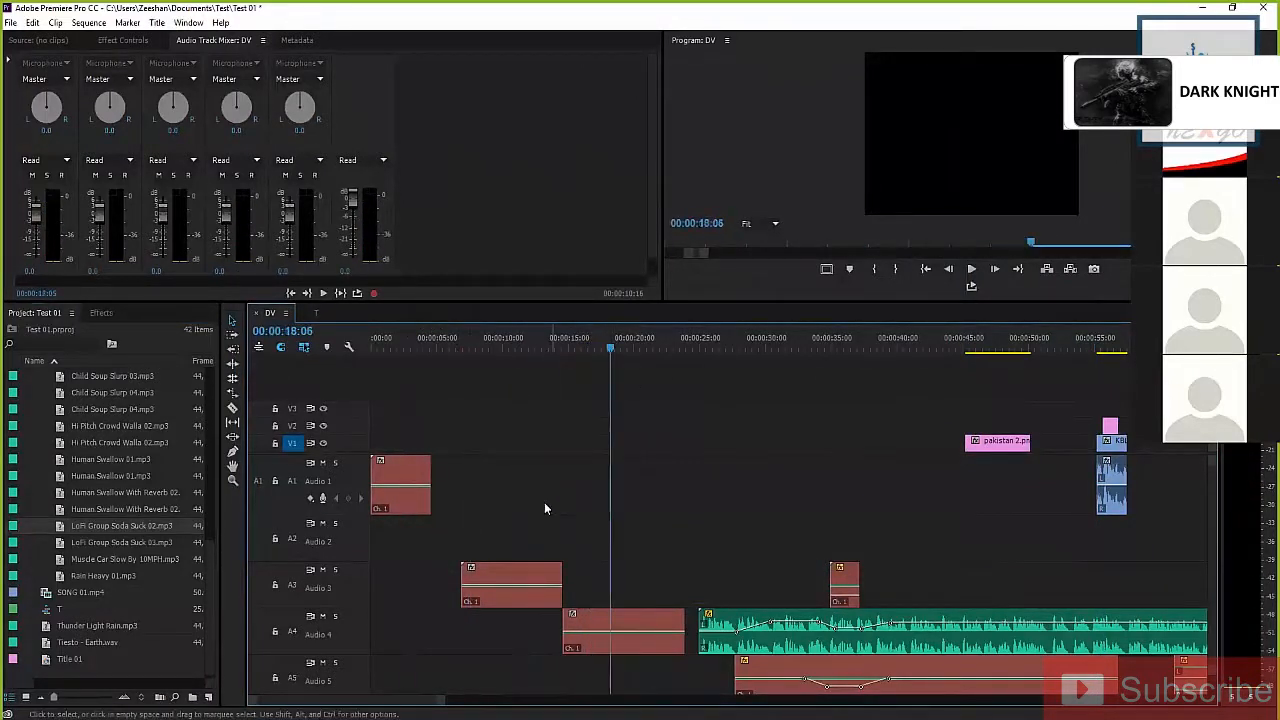
Switch to File Explorer and browse the DATA and Art folders of the doctor's project on MEDIA CONCEPT (D:)
key(super+e)
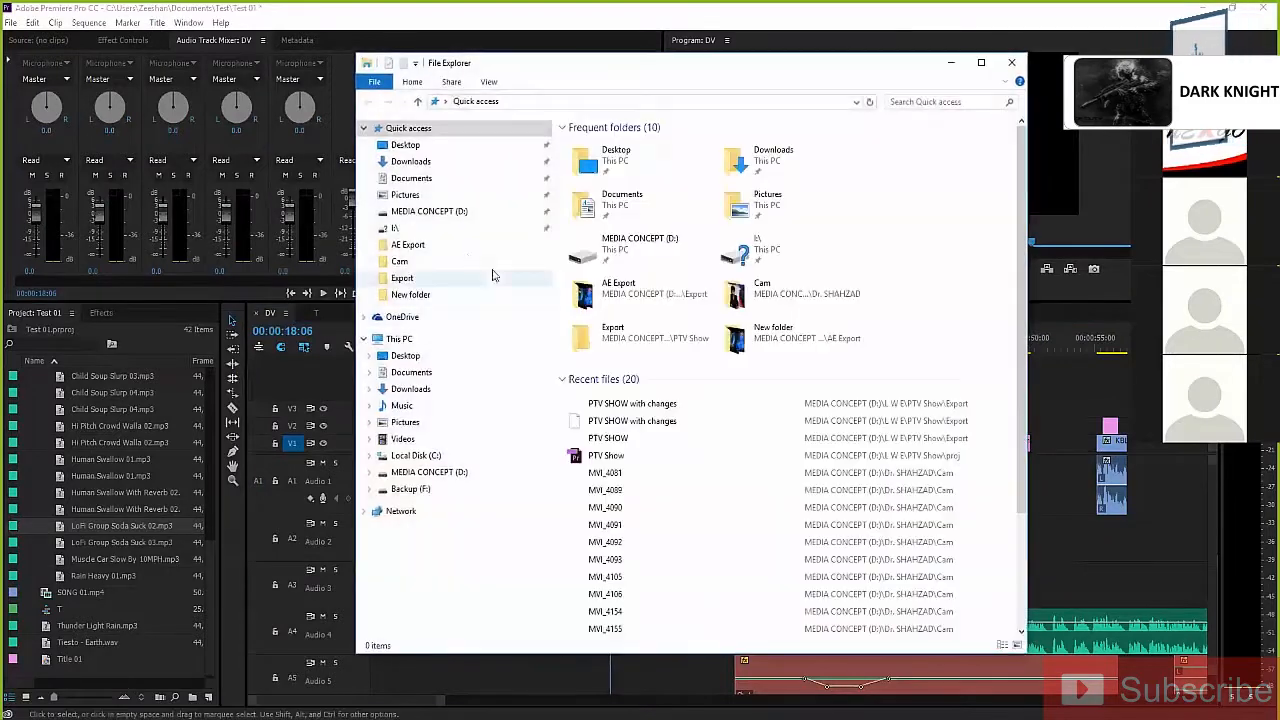
double_click(622, 245)
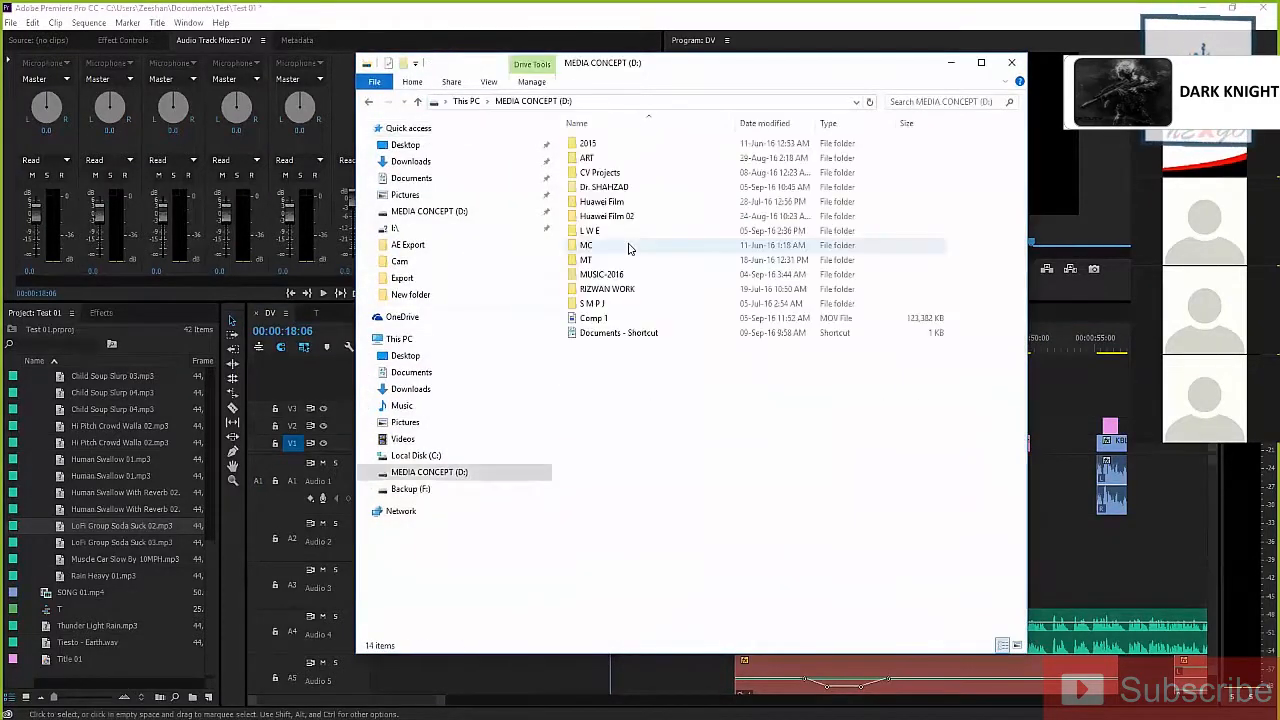
click(402, 473)
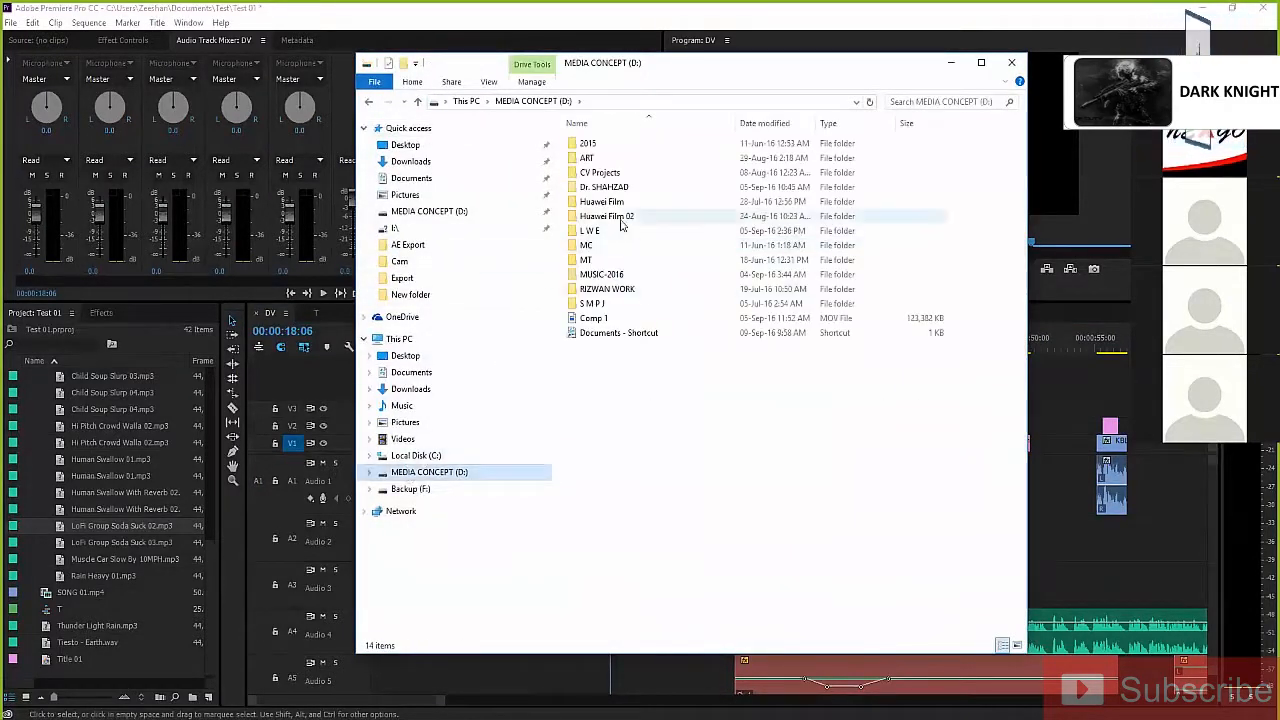
click(584, 190)
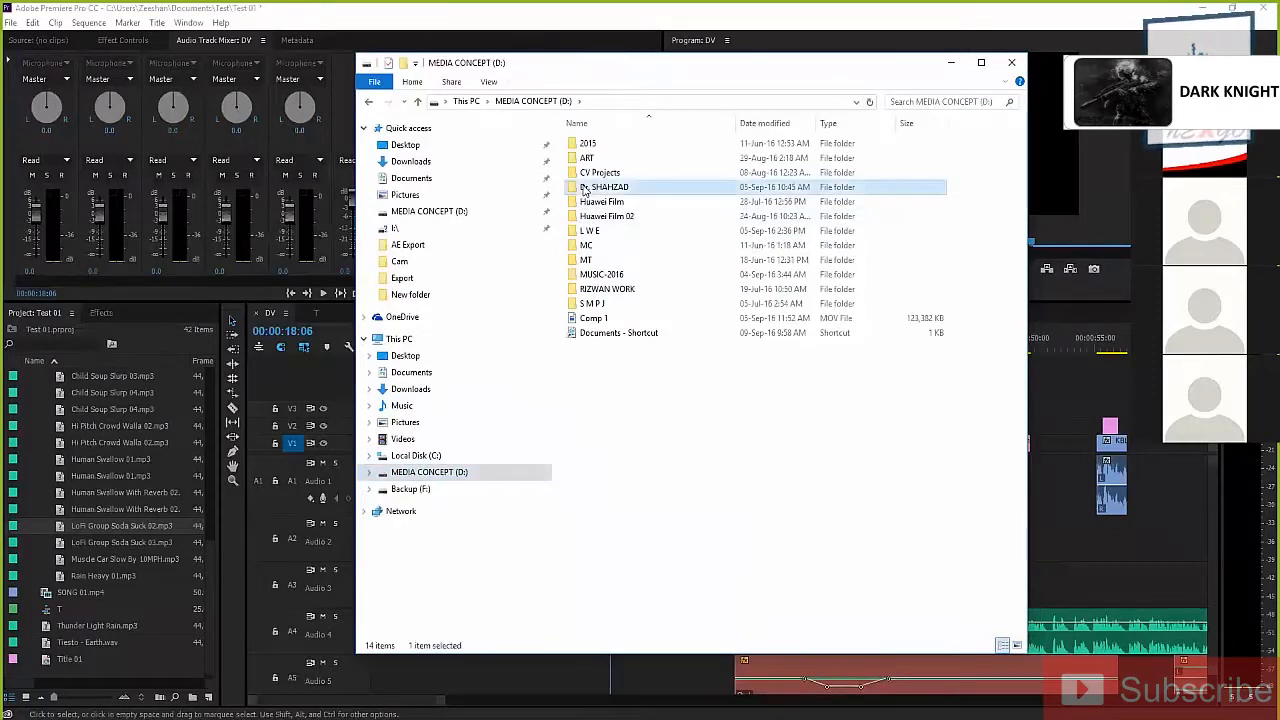
double_click(584, 190)
double_click(580, 158)
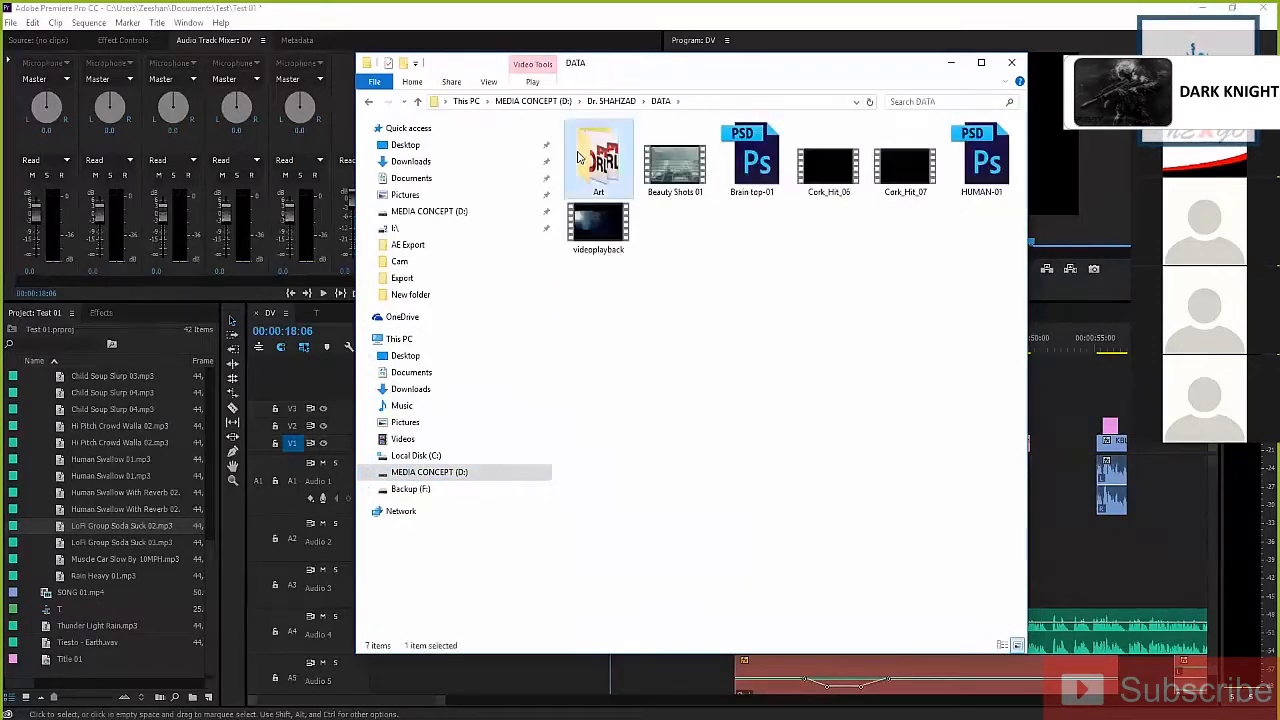
double_click(578, 158)
key(BackSpace)
key(BackSpace)
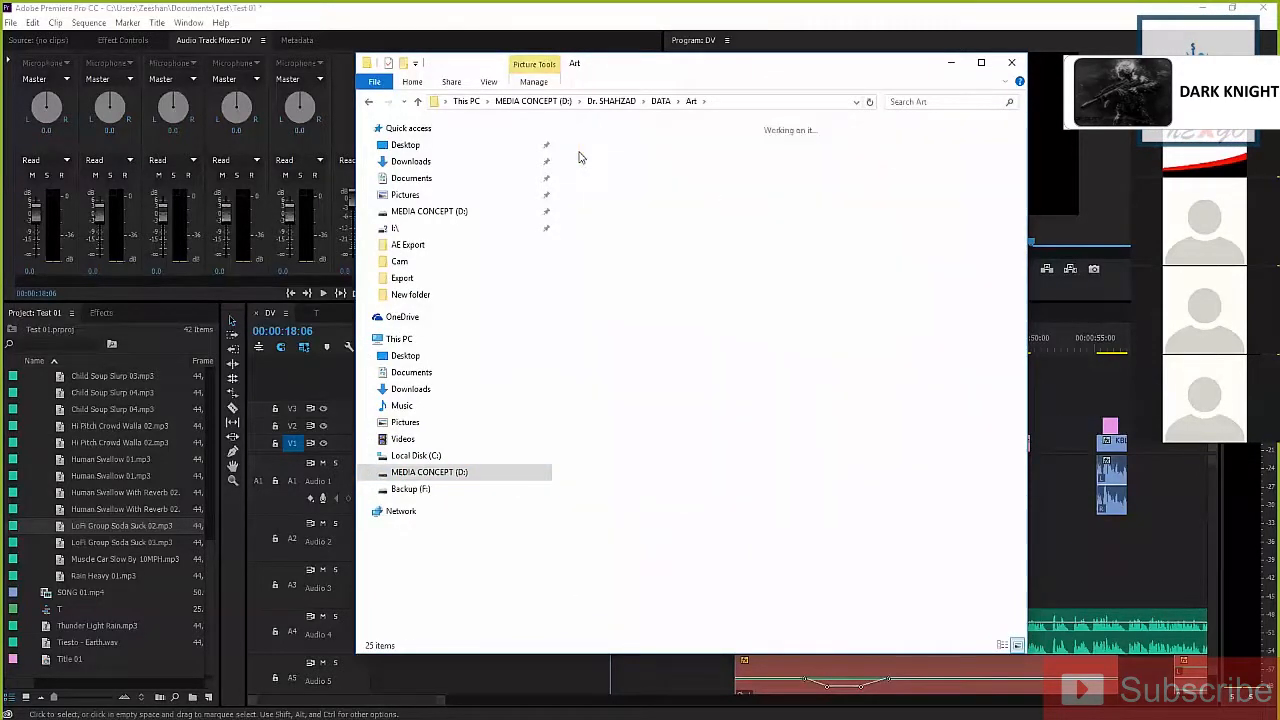
key(BackSpace)
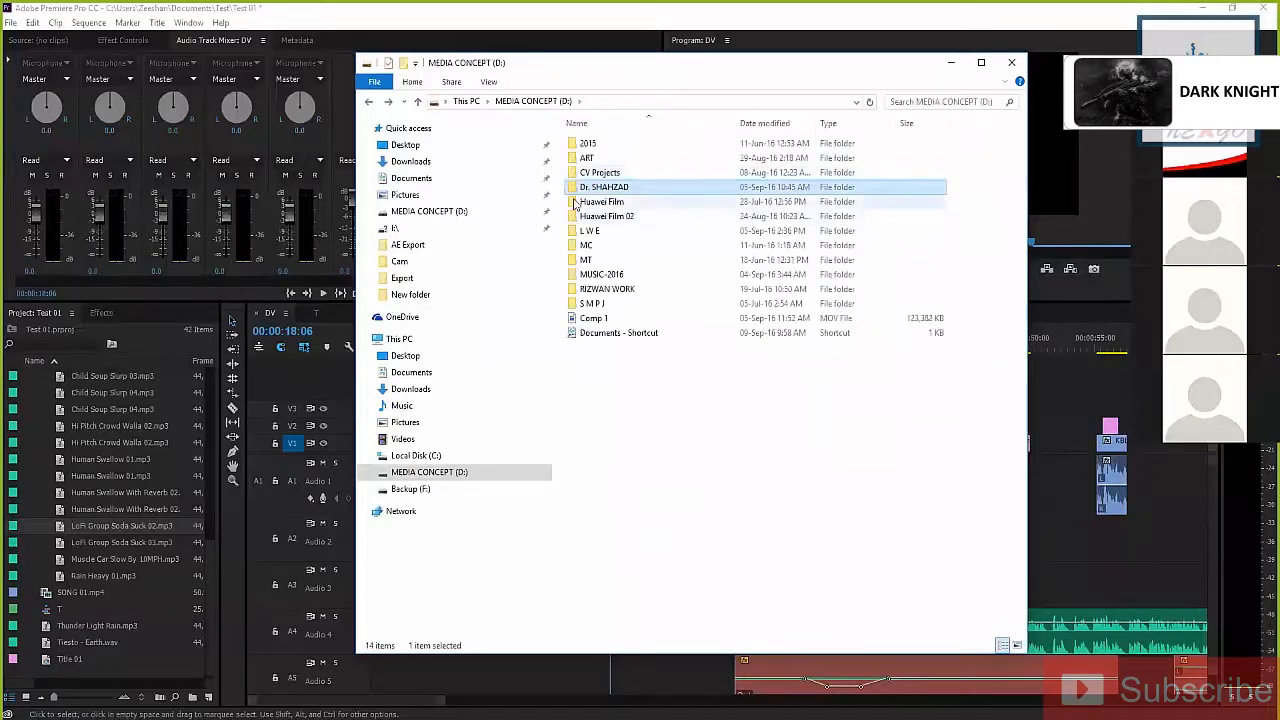
Inspect the Music, Copied_Documentary 2 and DATA folders inside Huawei Film on drive D
double_click(578, 202)
double_click(572, 190)
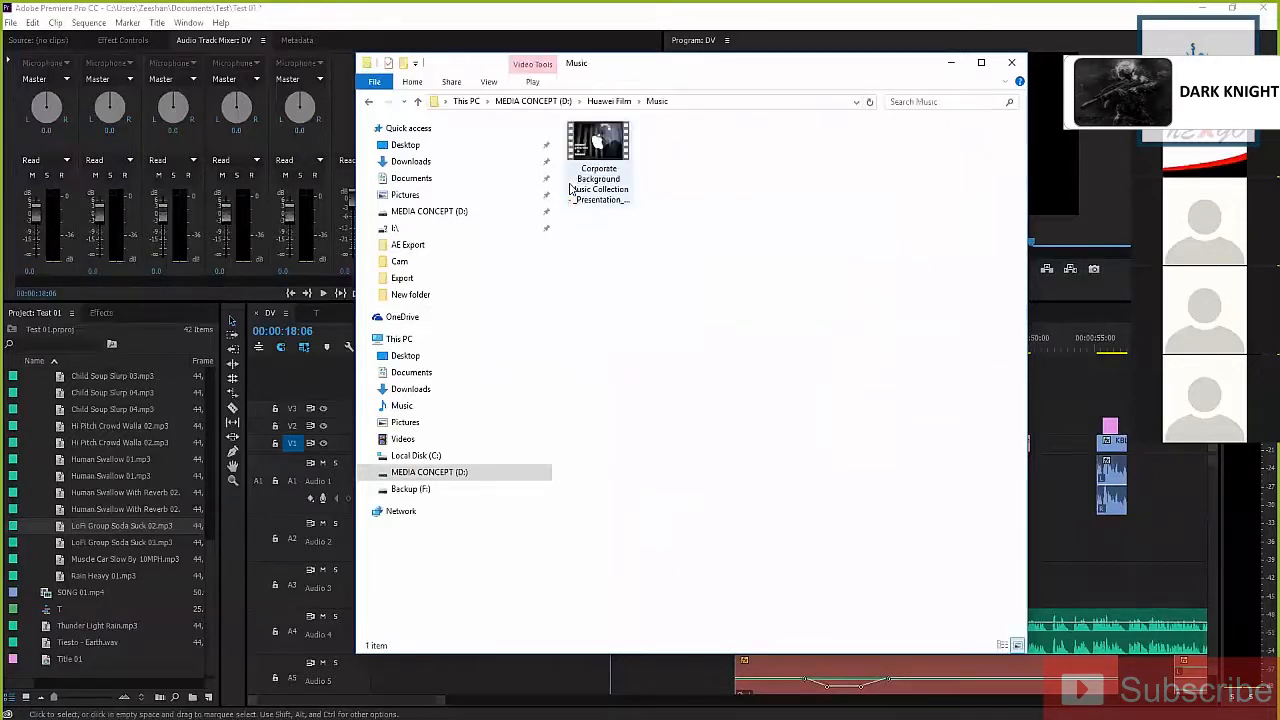
key(BackSpace)
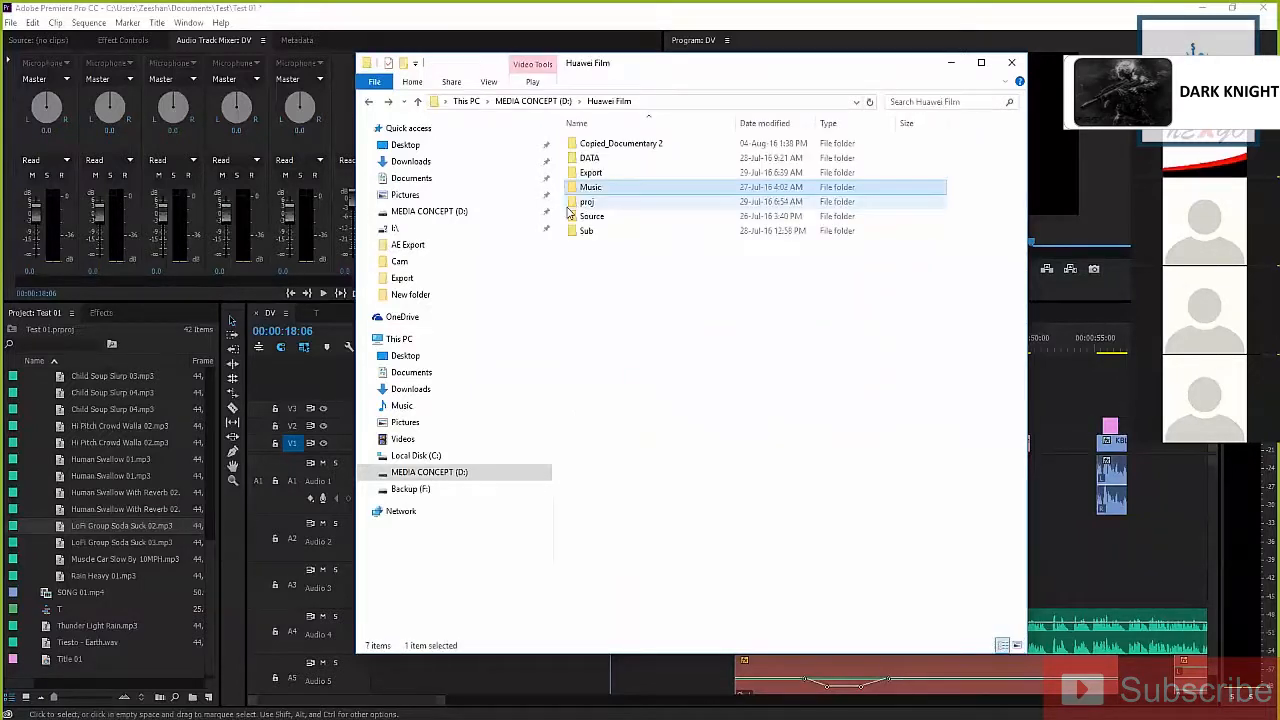
click(582, 158)
double_click(582, 145)
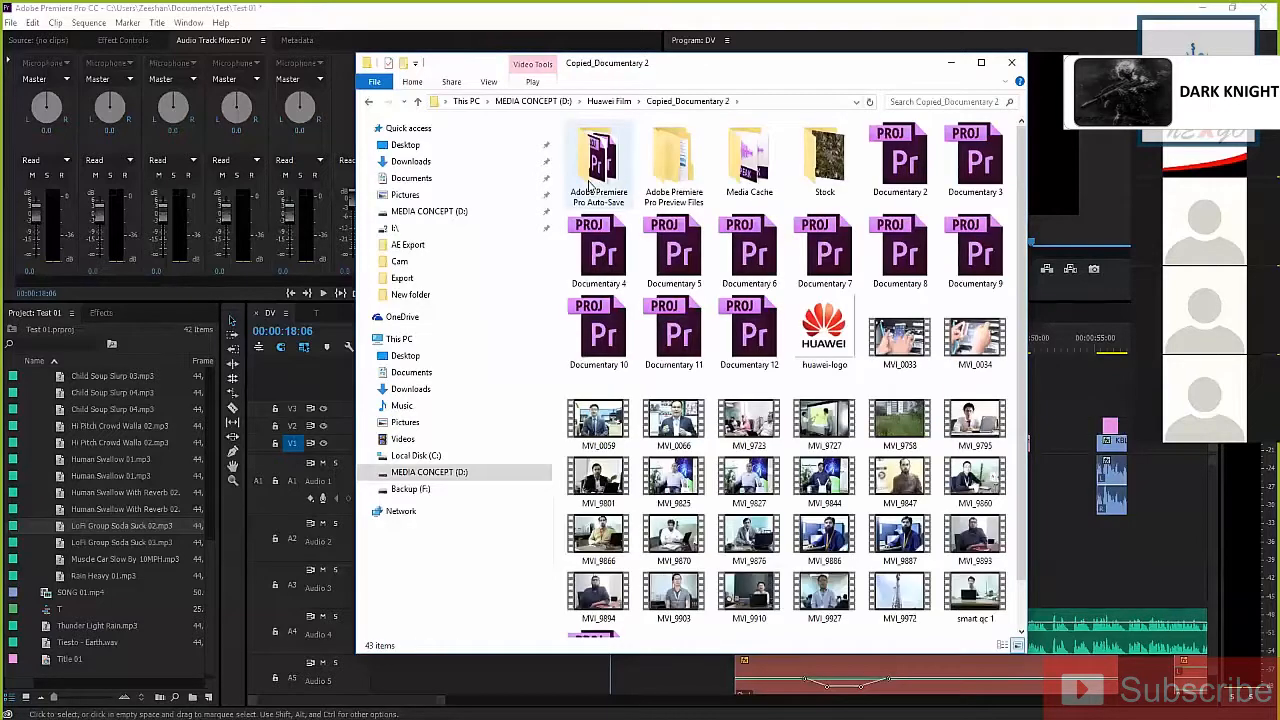
key(BackSpace)
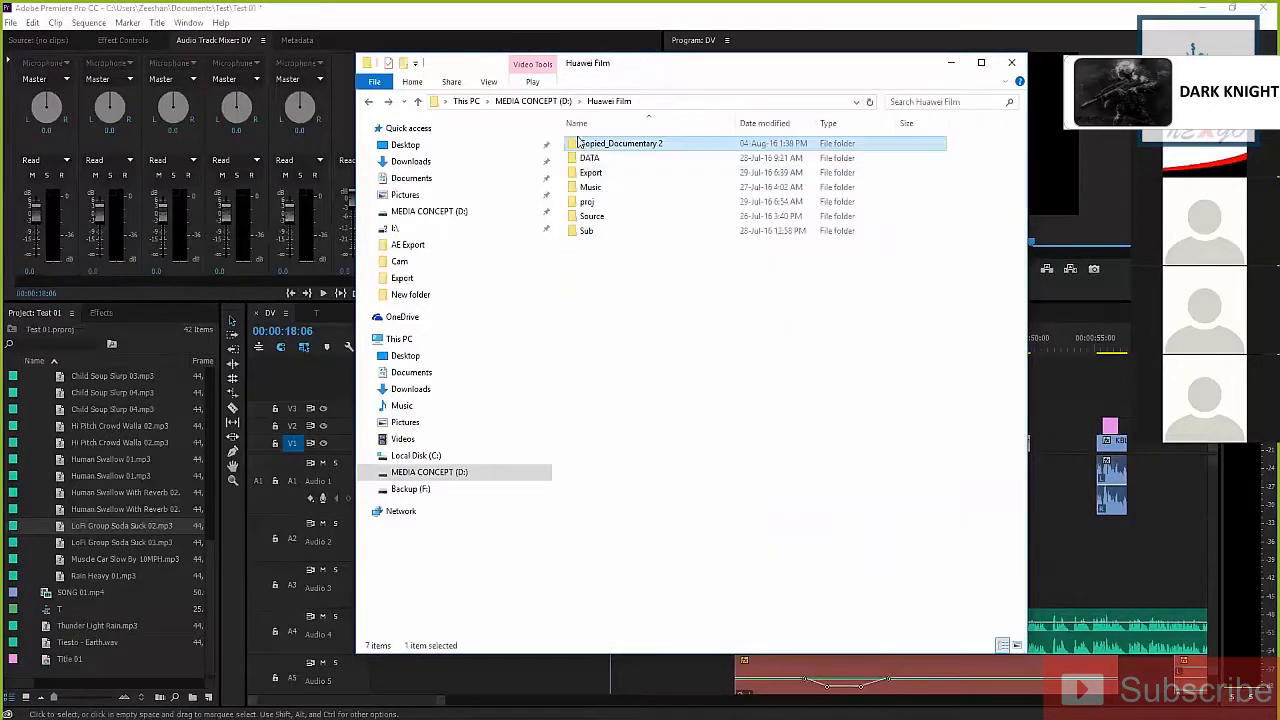
double_click(585, 157)
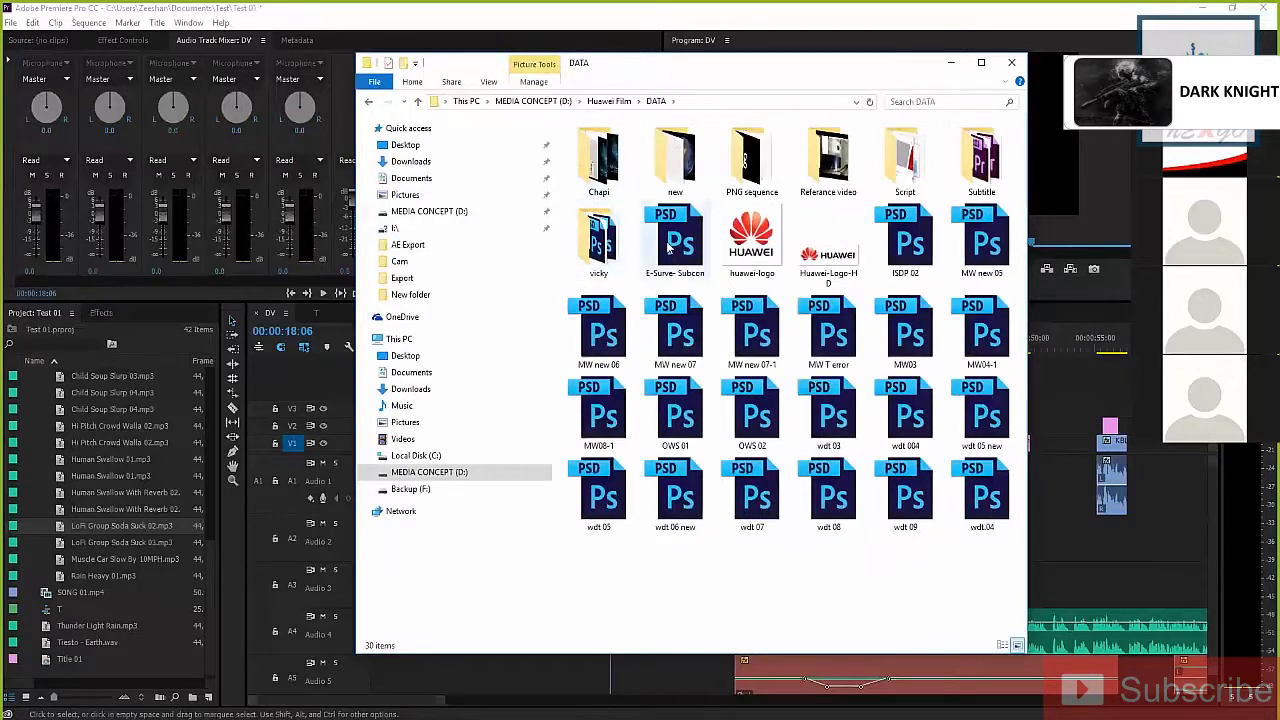
key(BackSpace)
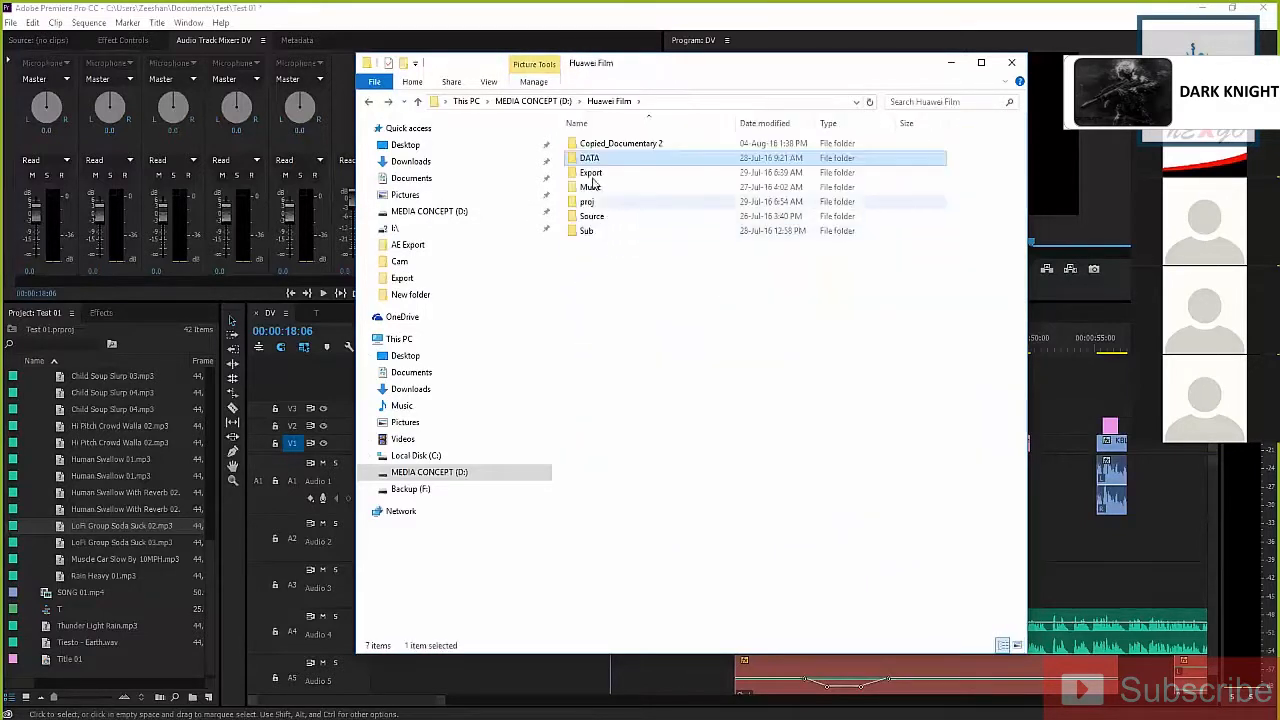
Check the Export, Music and proj folders of Huawei Film for audio files, and return to the drive D root
double_click(596, 177)
key(BackSpace)
double_click(586, 187)
key(BackSpace)
double_click(586, 202)
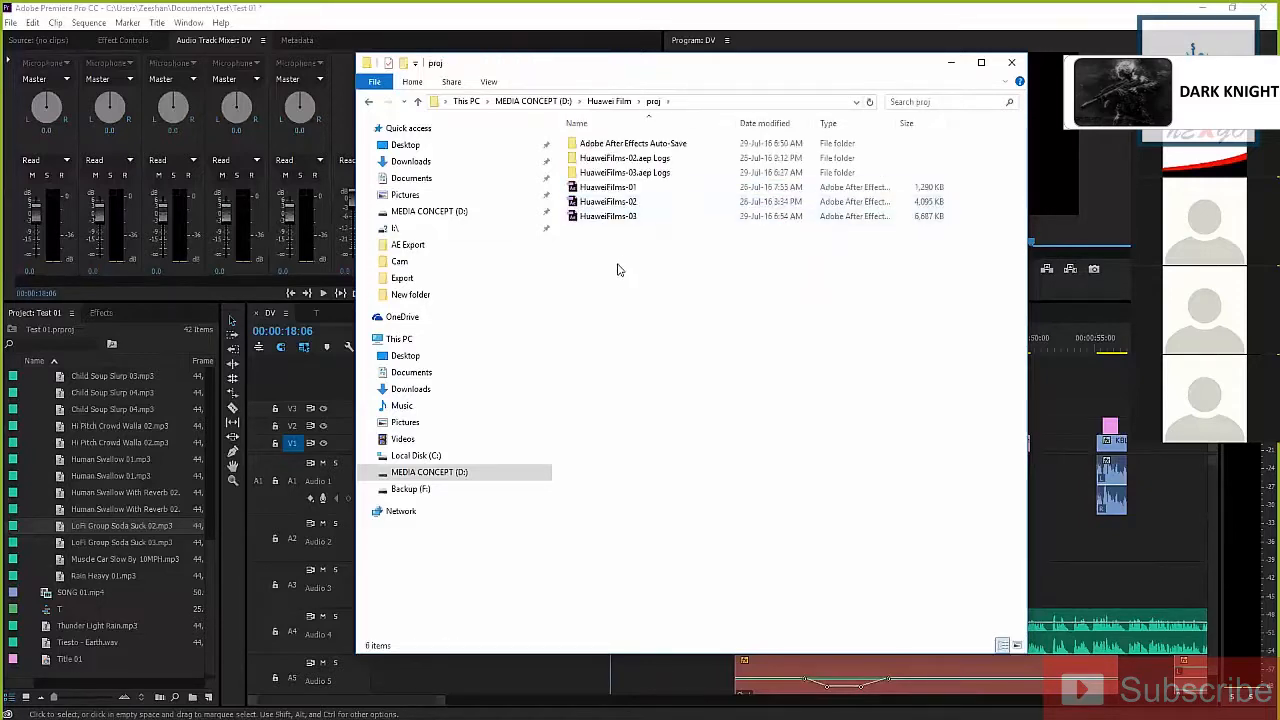
key(BackSpace)
click(591, 216)
key(BackSpace)
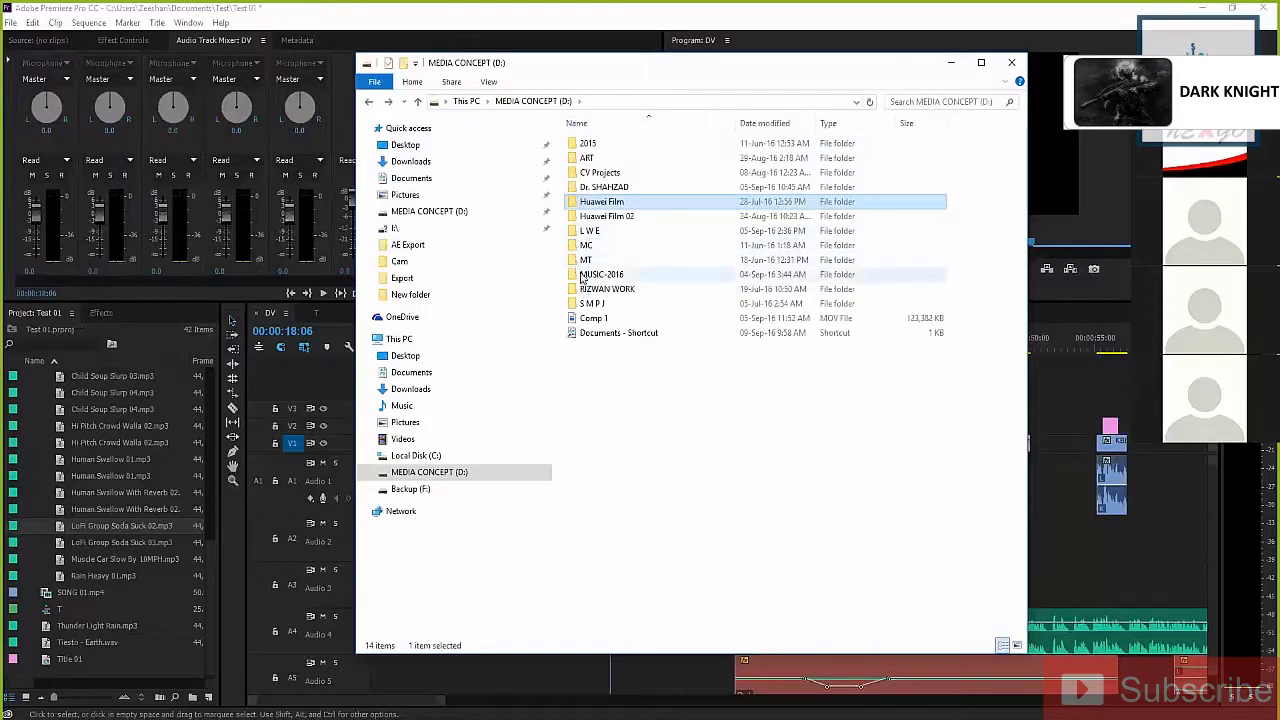
Open the MUSIC-2016 folder on drive D and look over its audio files
double_click(582, 276)
click(588, 159)
key(Up)
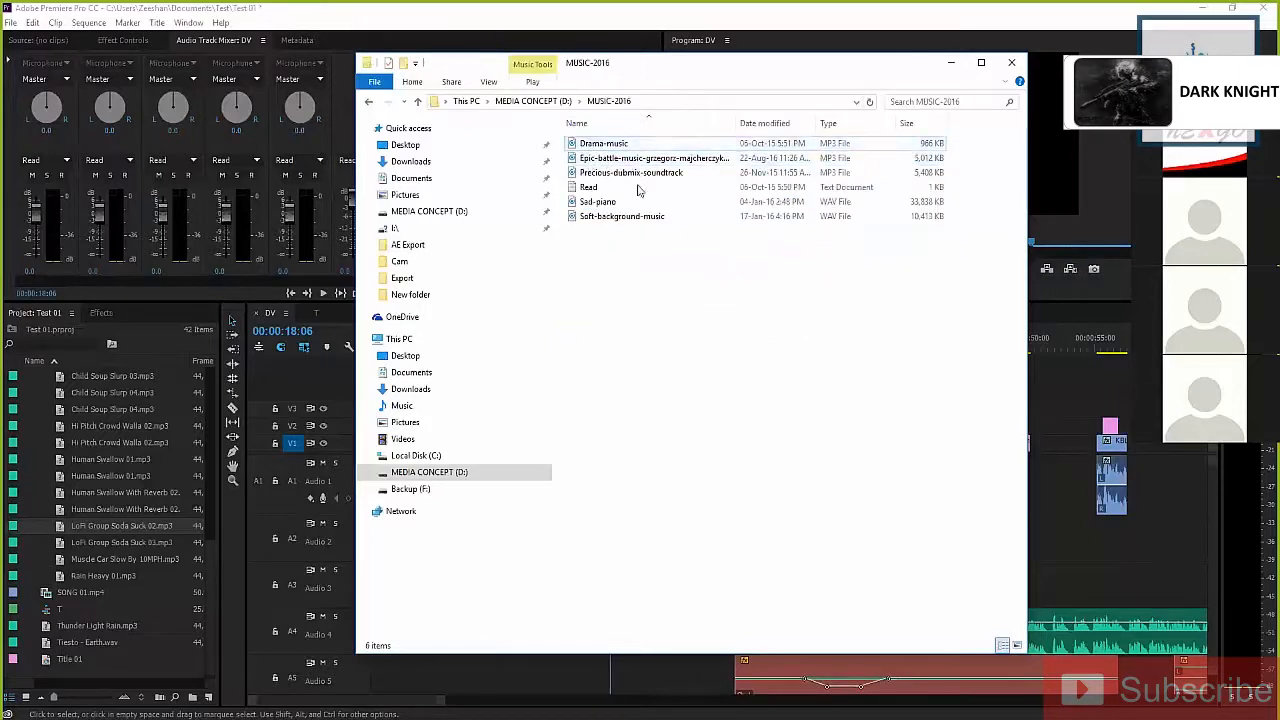
Return to Premiere Pro, reveal the offline Audio 3 clip in the project, and start locating media for Human Swallow 01.mp3
click(32, 503)
right_click(506, 576)
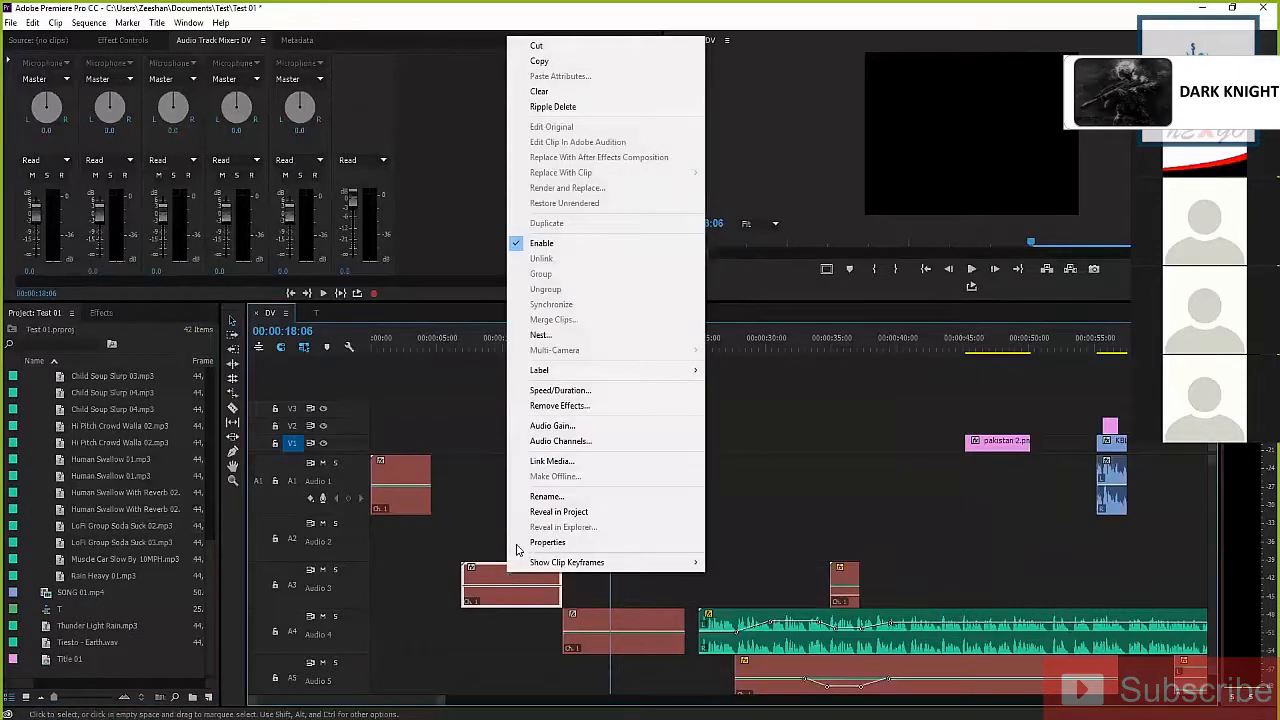
click(540, 512)
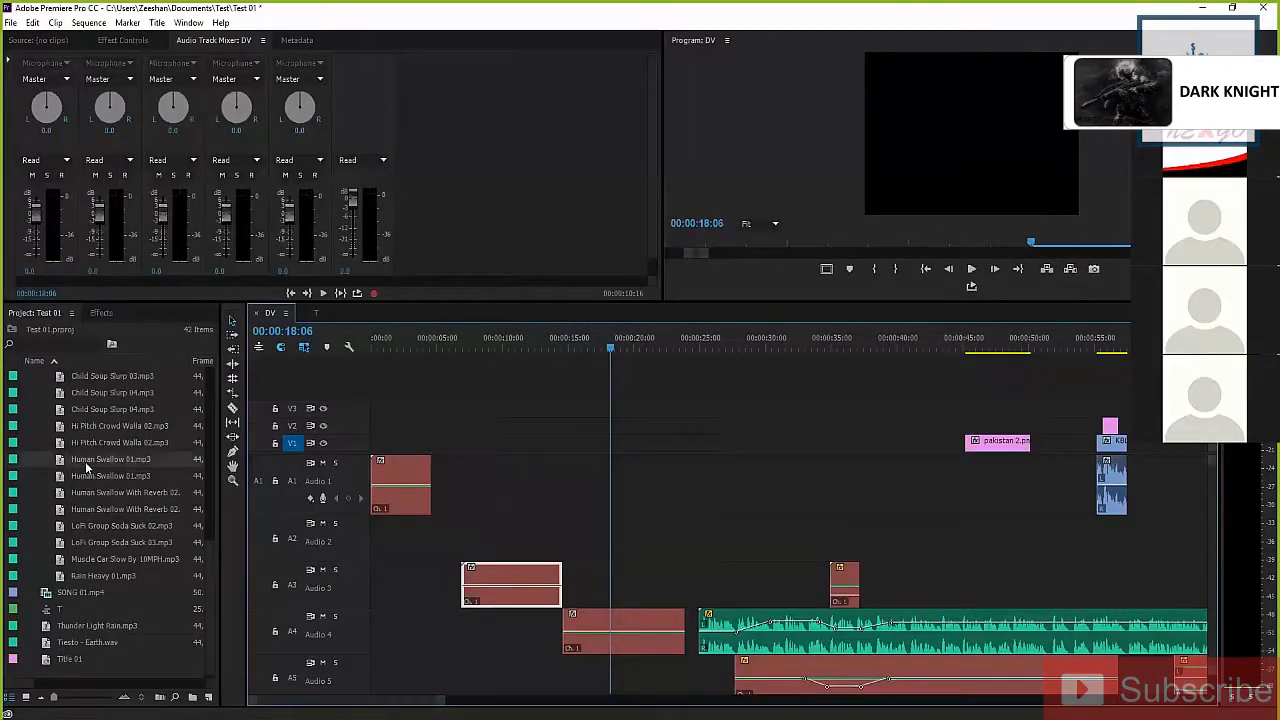
right_click(88, 465)
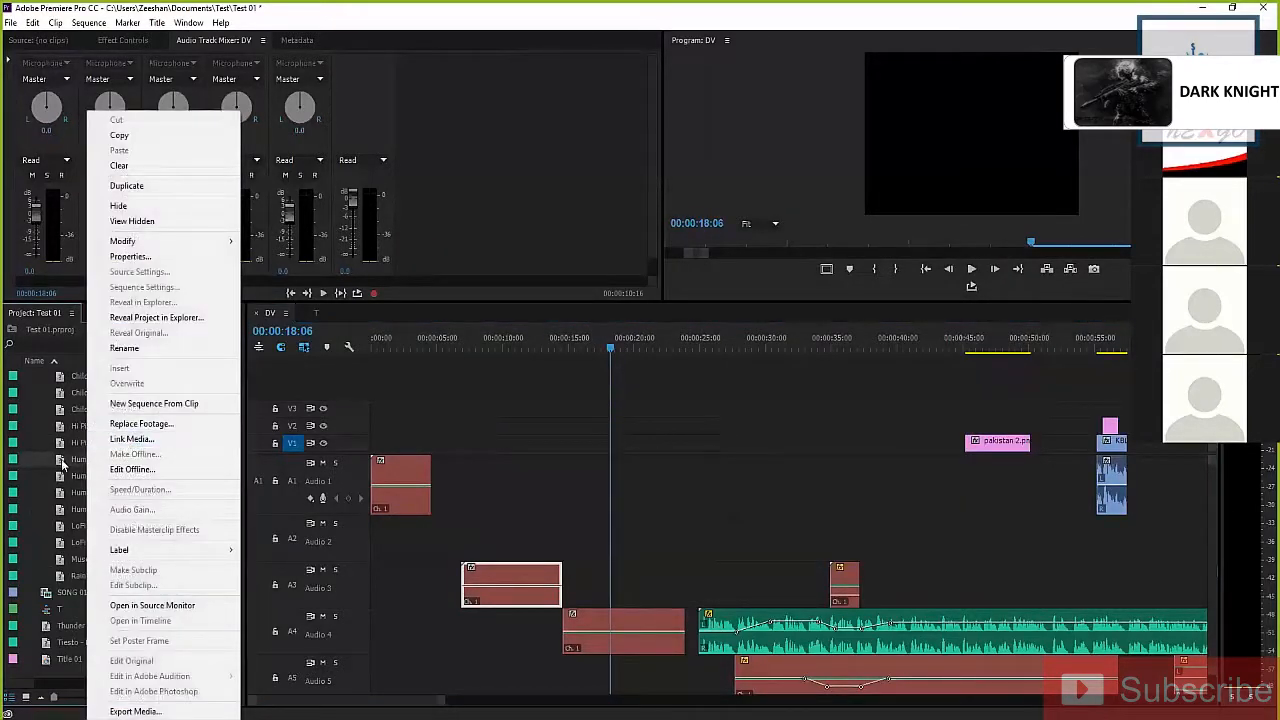
click(135, 440)
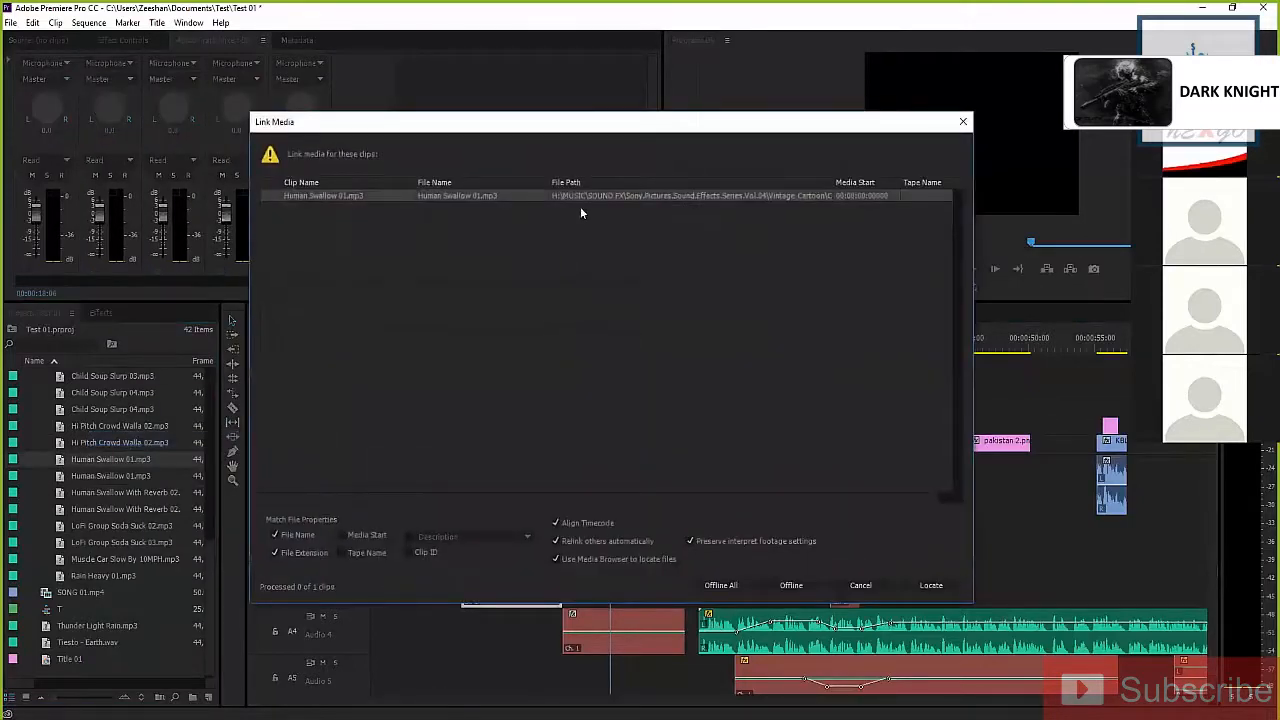
click(929, 586)
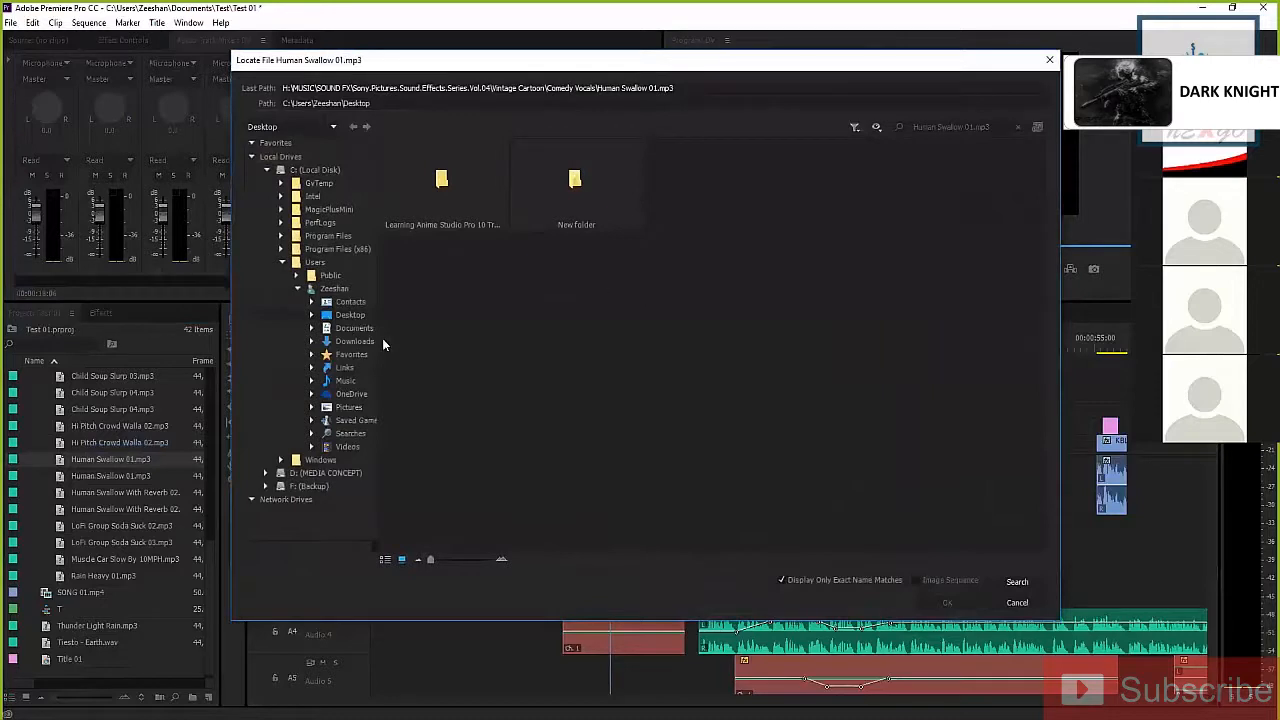
Browse to the MUSIC-2016 folder on drive D (MEDIA CONCEPT) as the location for the missing file
click(297, 288)
click(282, 262)
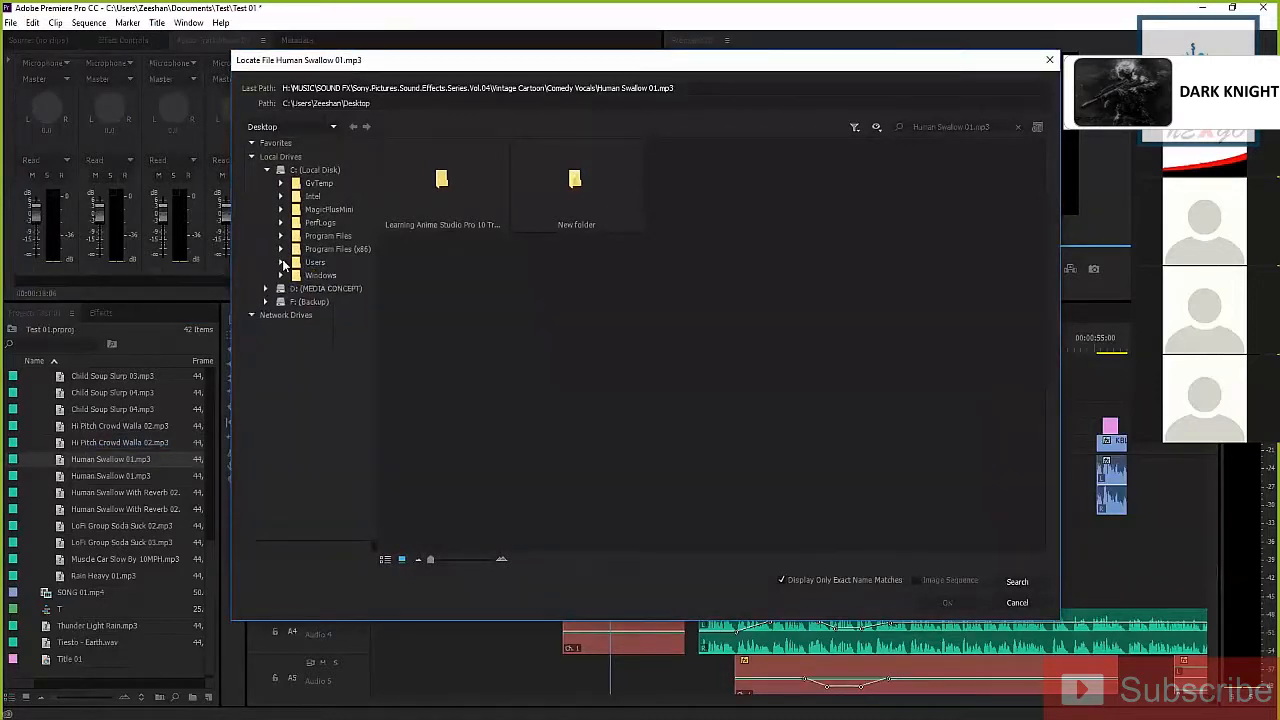
click(316, 289)
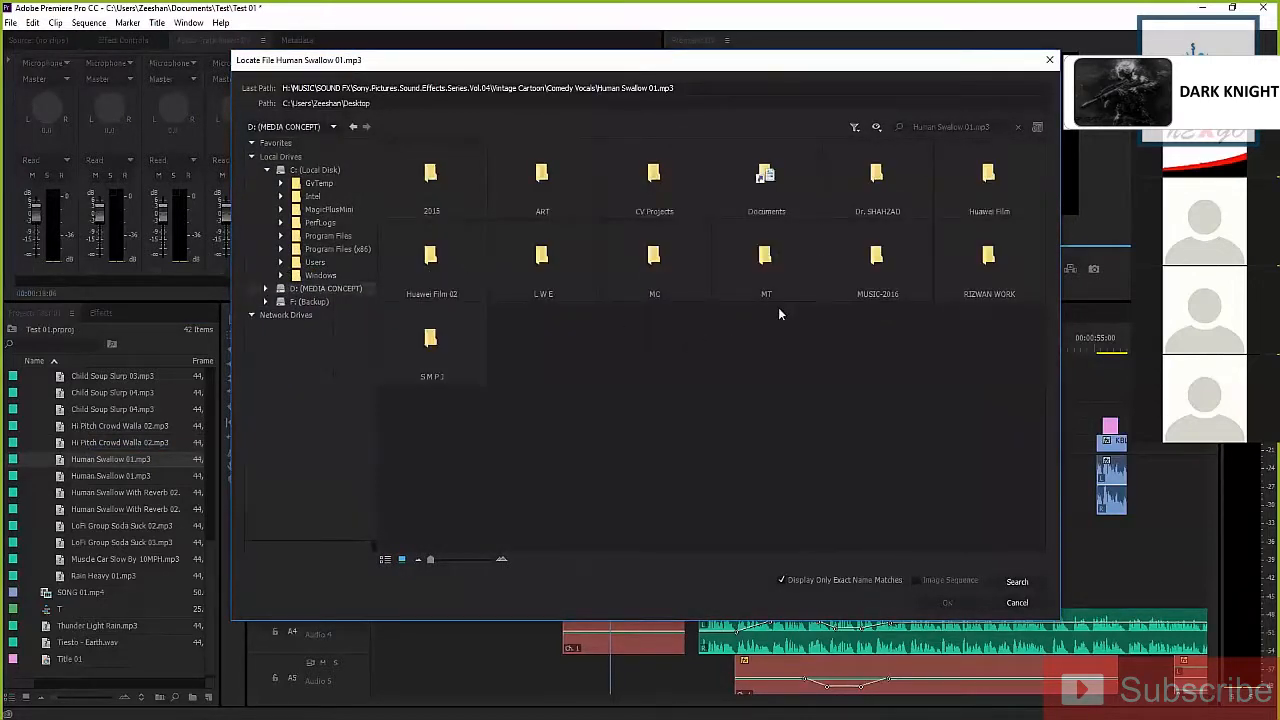
double_click(877, 262)
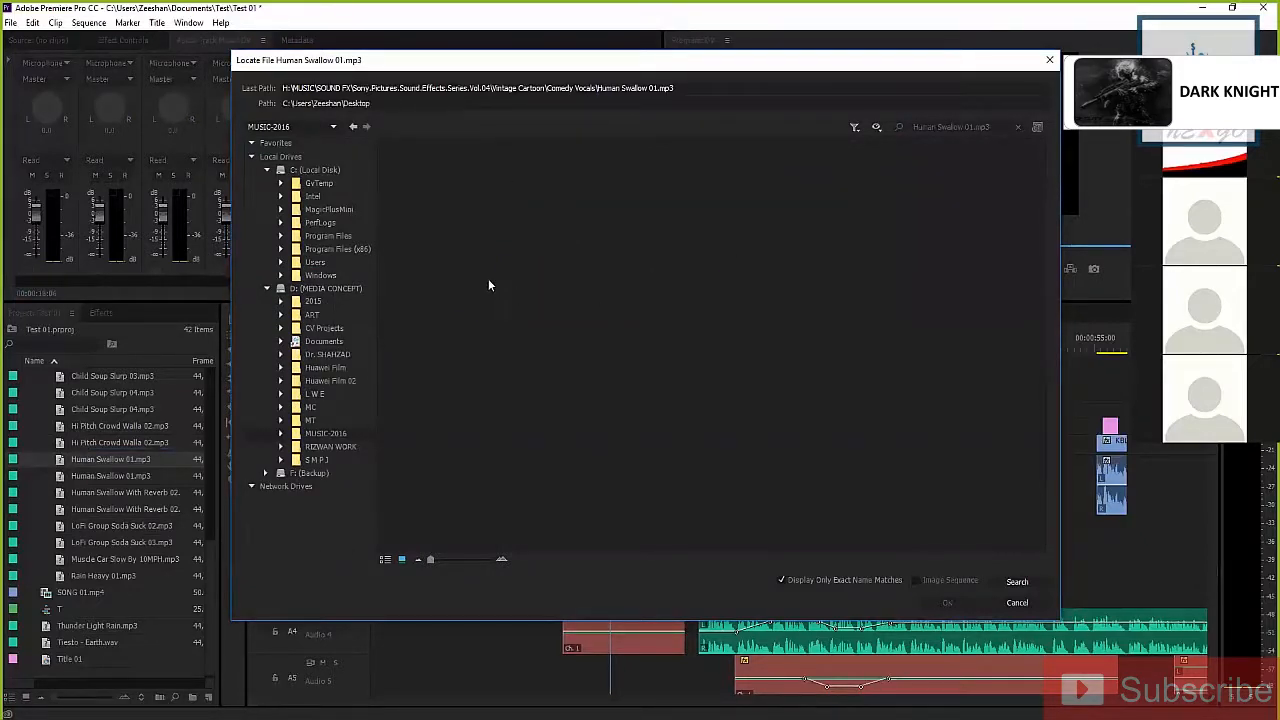
drag(685, 86, 826, 370)
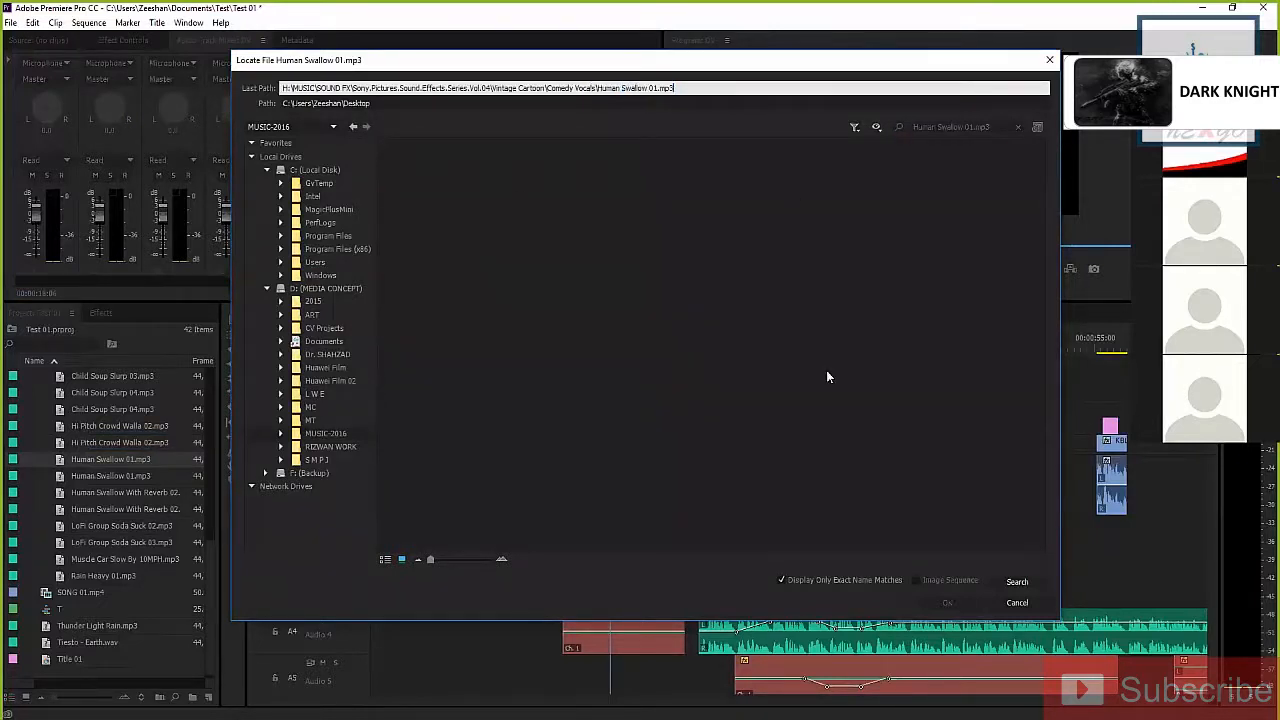
click(826, 370)
Turn off the exact-name-match filter and relink Human Swallow 01.mp3 to the Drama-music file
drag(618, 66, 595, 76)
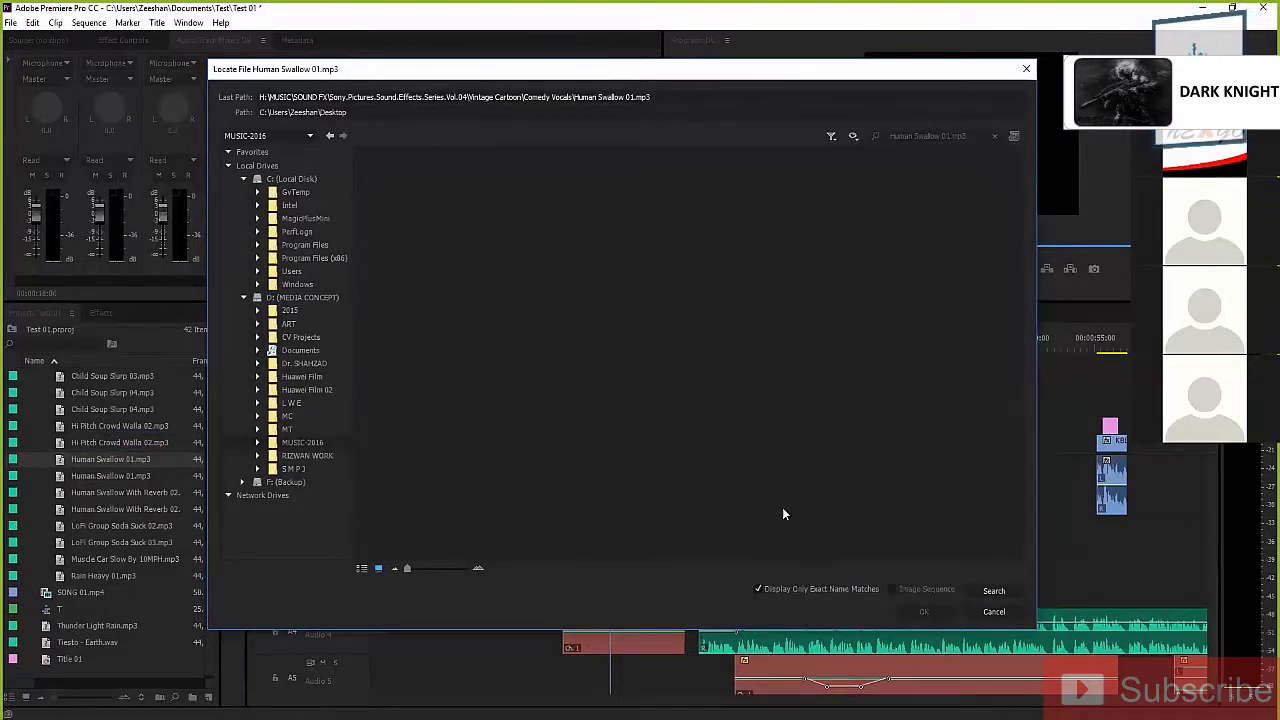
click(574, 97)
drag(574, 97, 651, 97)
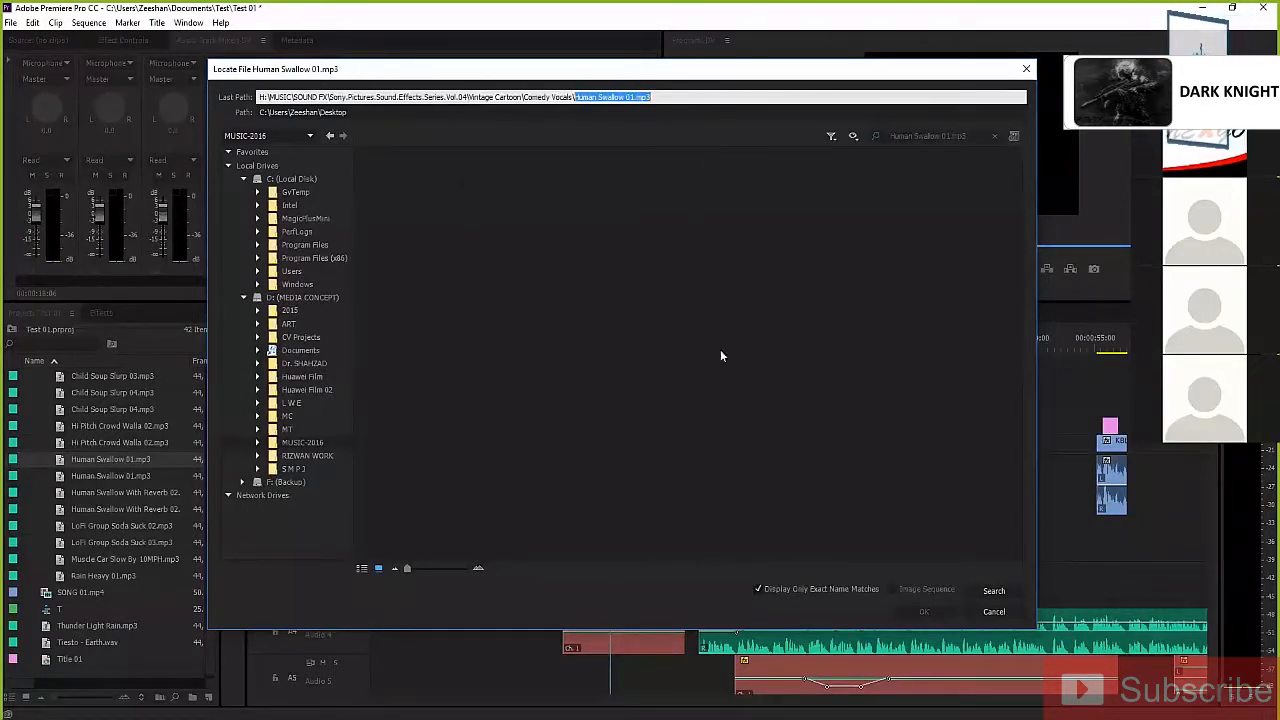
click(758, 589)
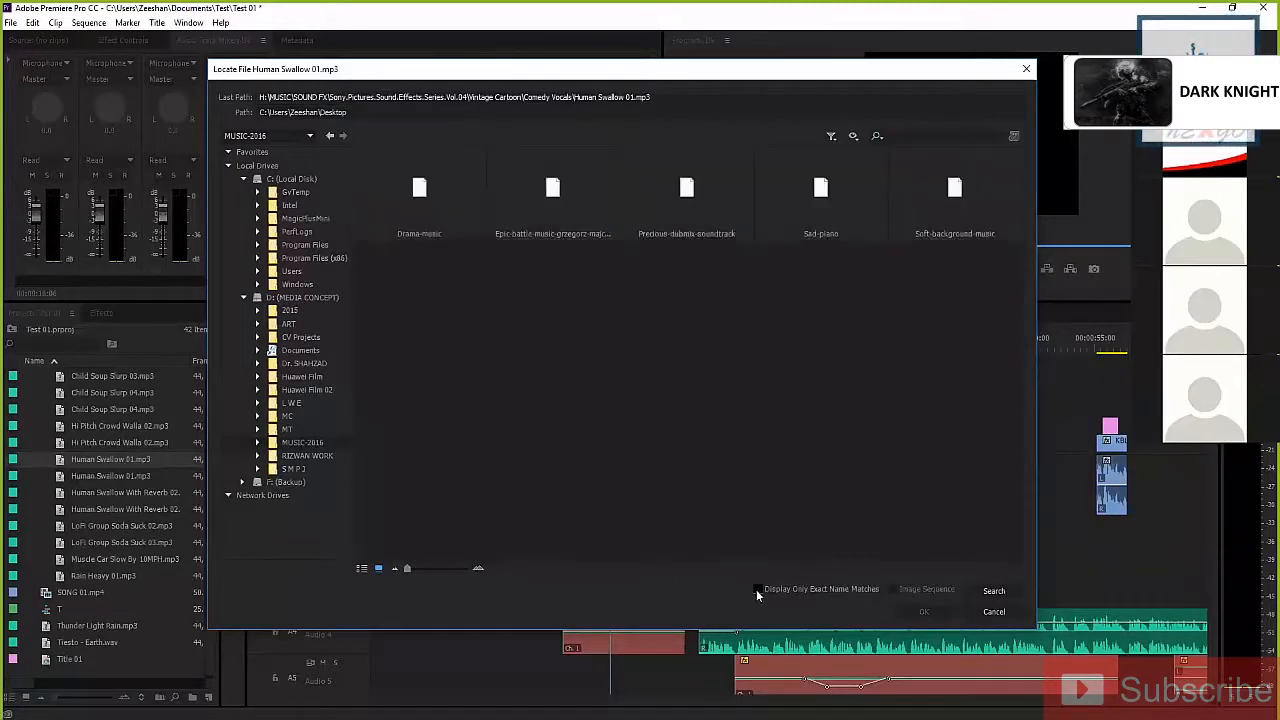
click(393, 195)
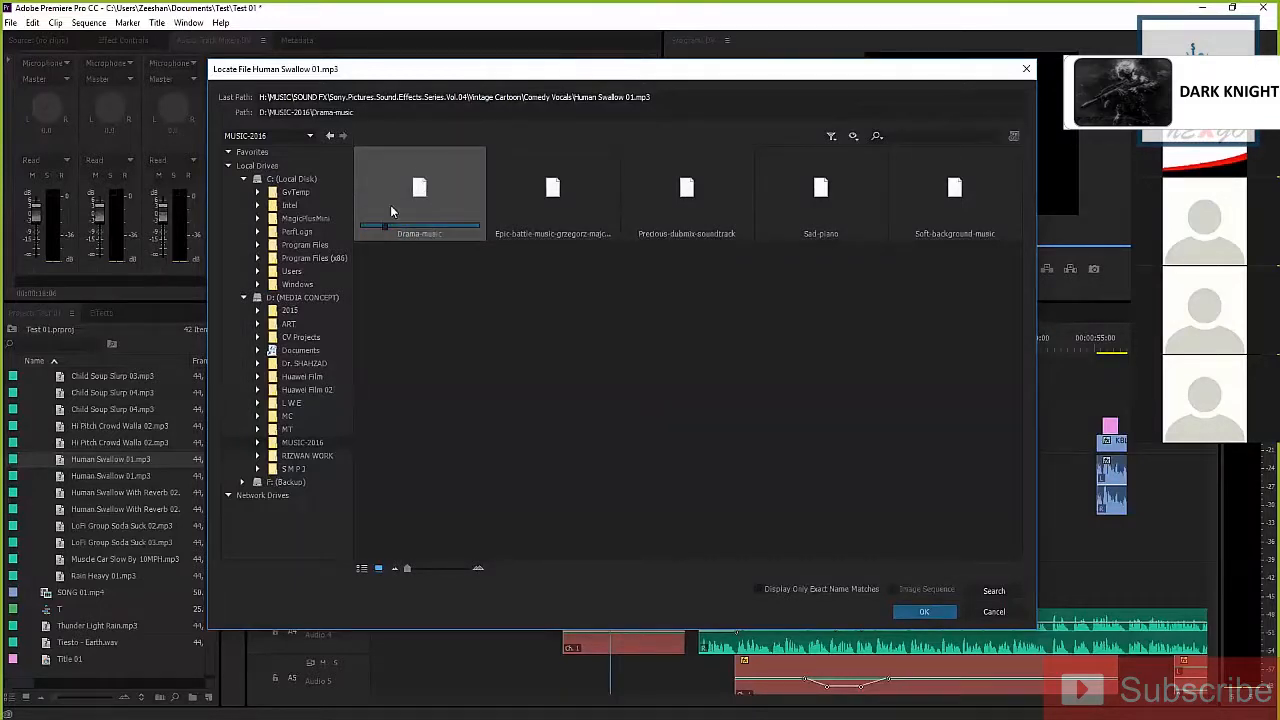
click(428, 195)
click(915, 616)
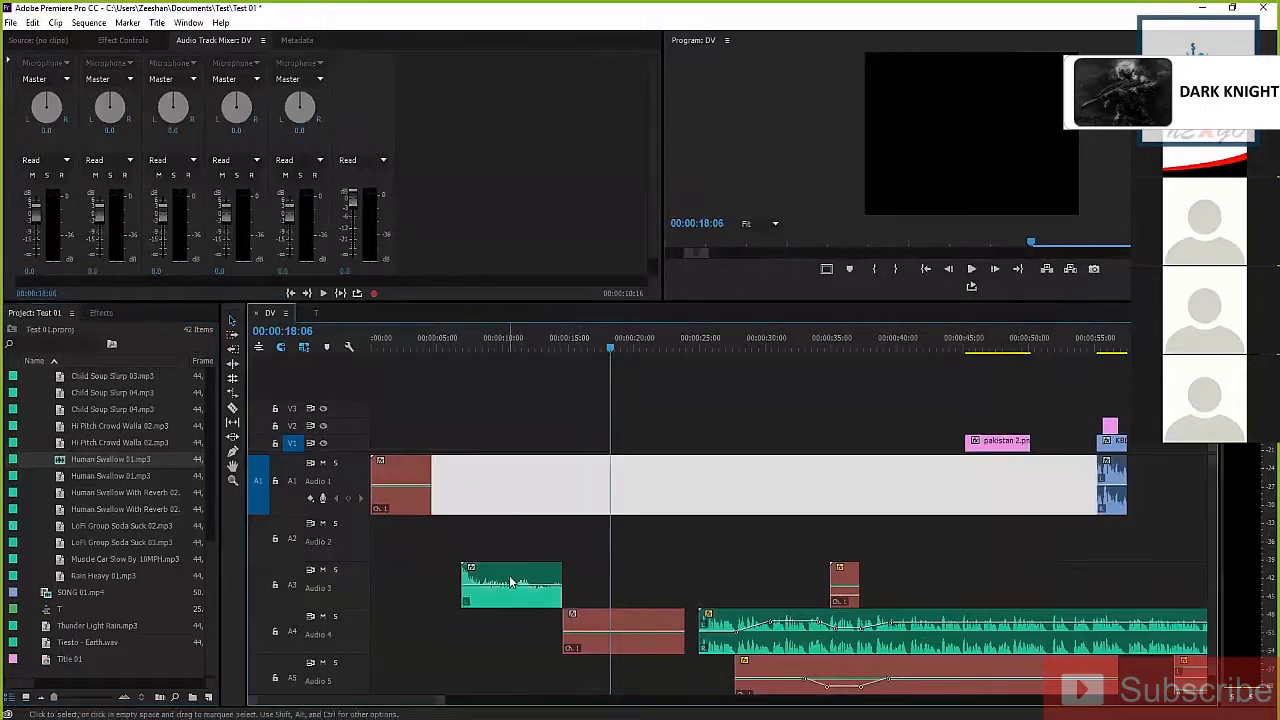
Open Human Swallow 01.mp3 in the Source Monitor, try extending its Audio 3 clip to about 00:00:32, and undo the extension
double_click(61, 458)
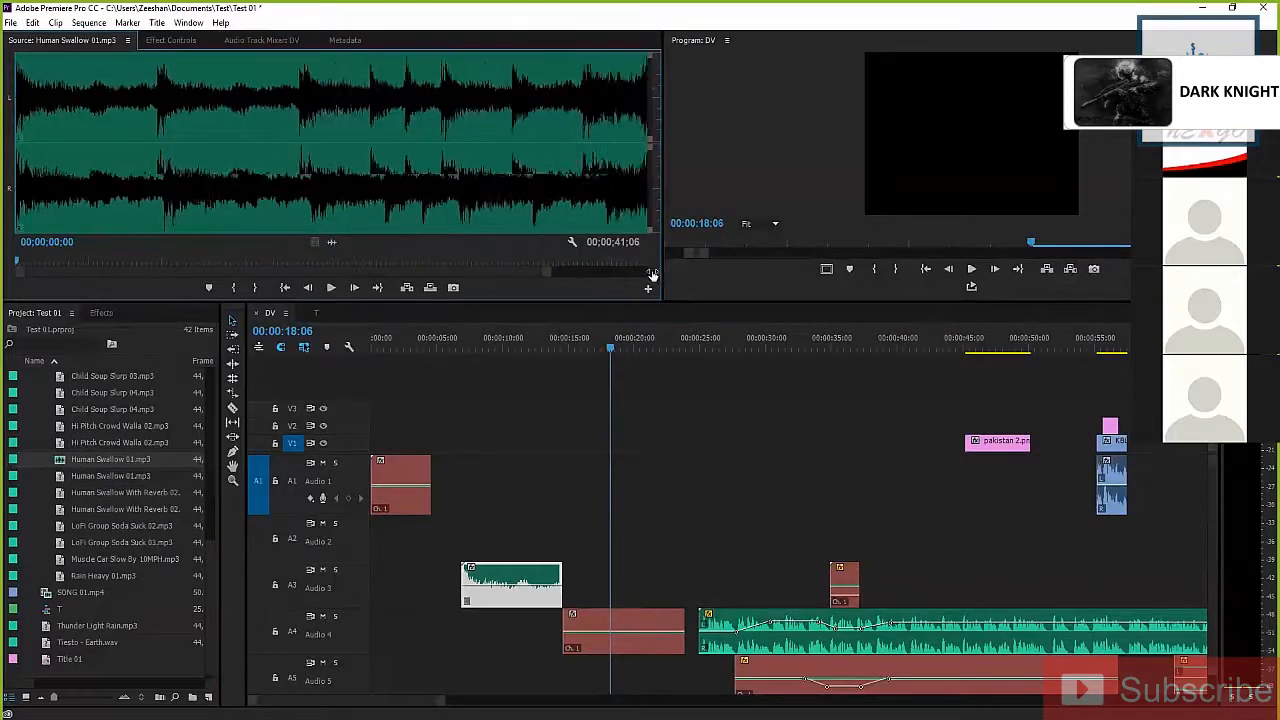
drag(559, 570, 800, 570)
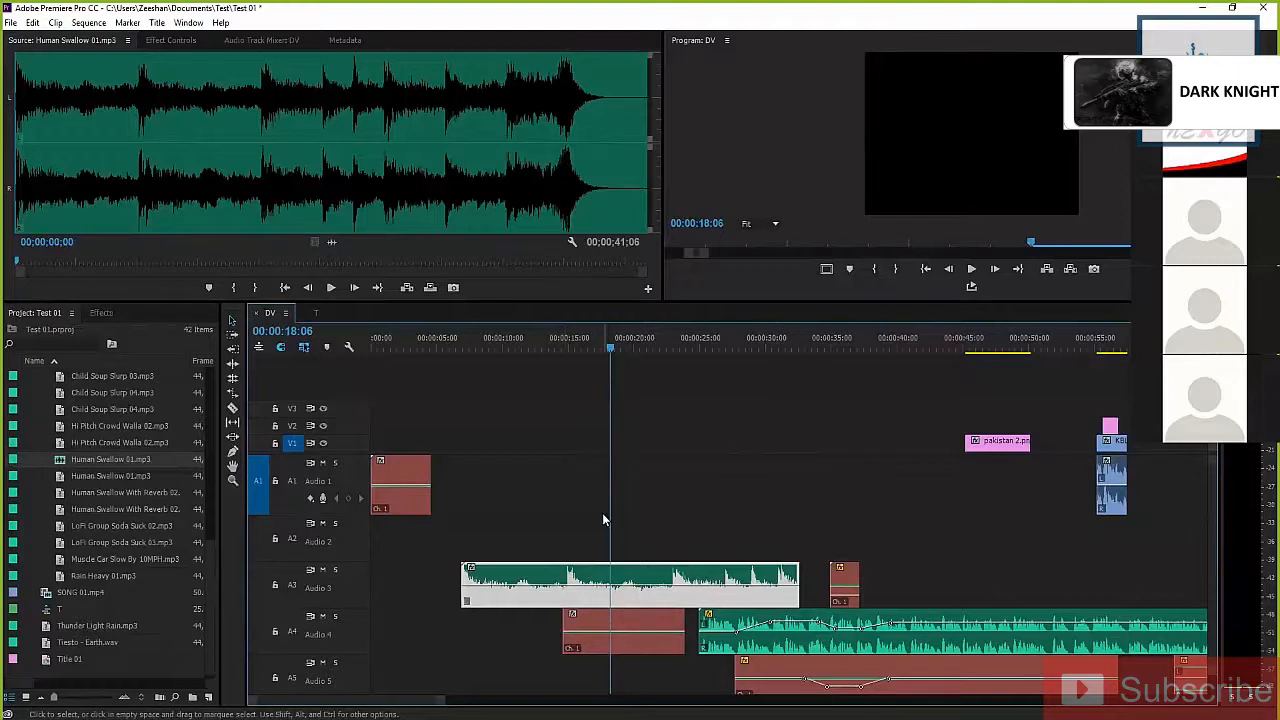
key(ctrl+z)
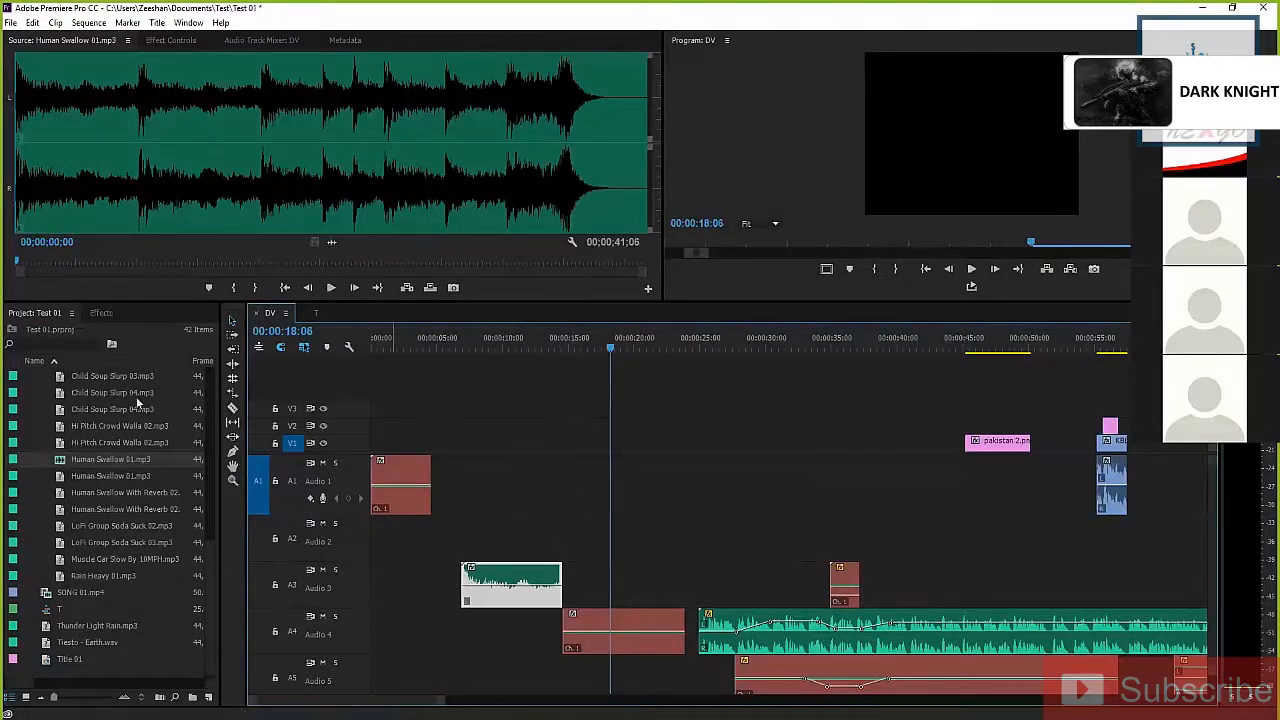
click(532, 474)
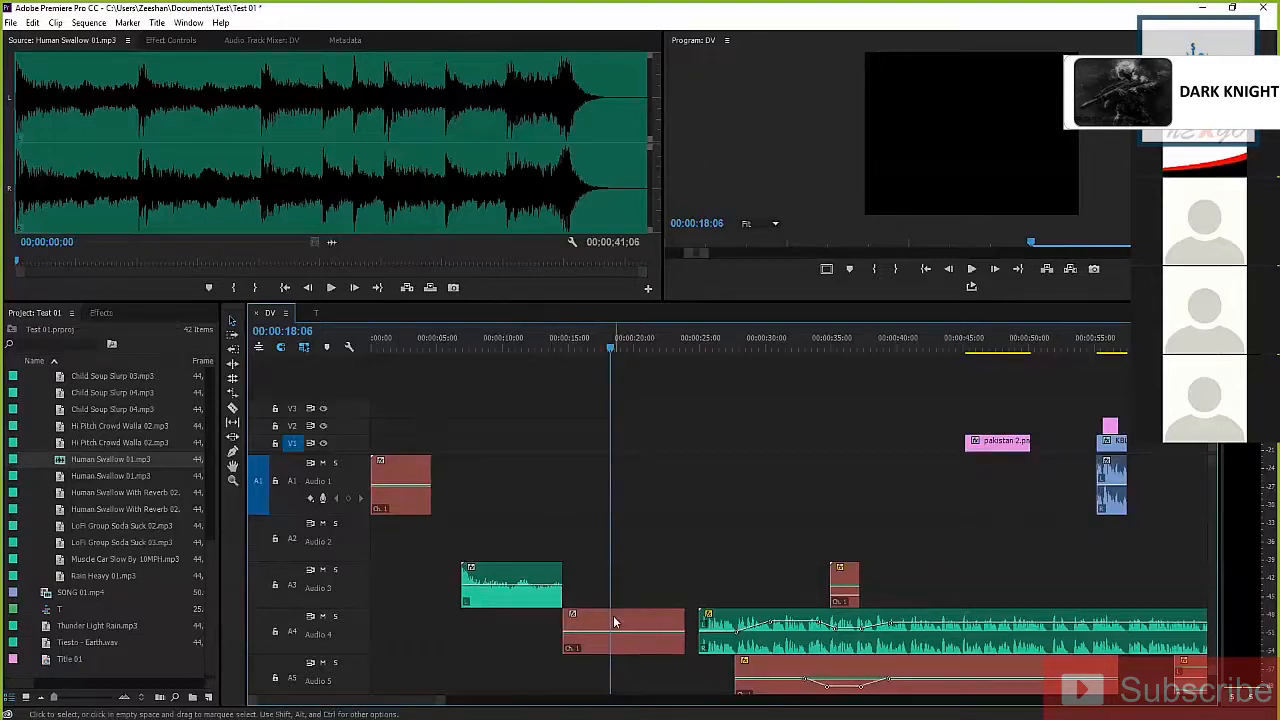
Inspect the offline file details of the first offline clip on Audio 4 and close them without changes
right_click(613, 614)
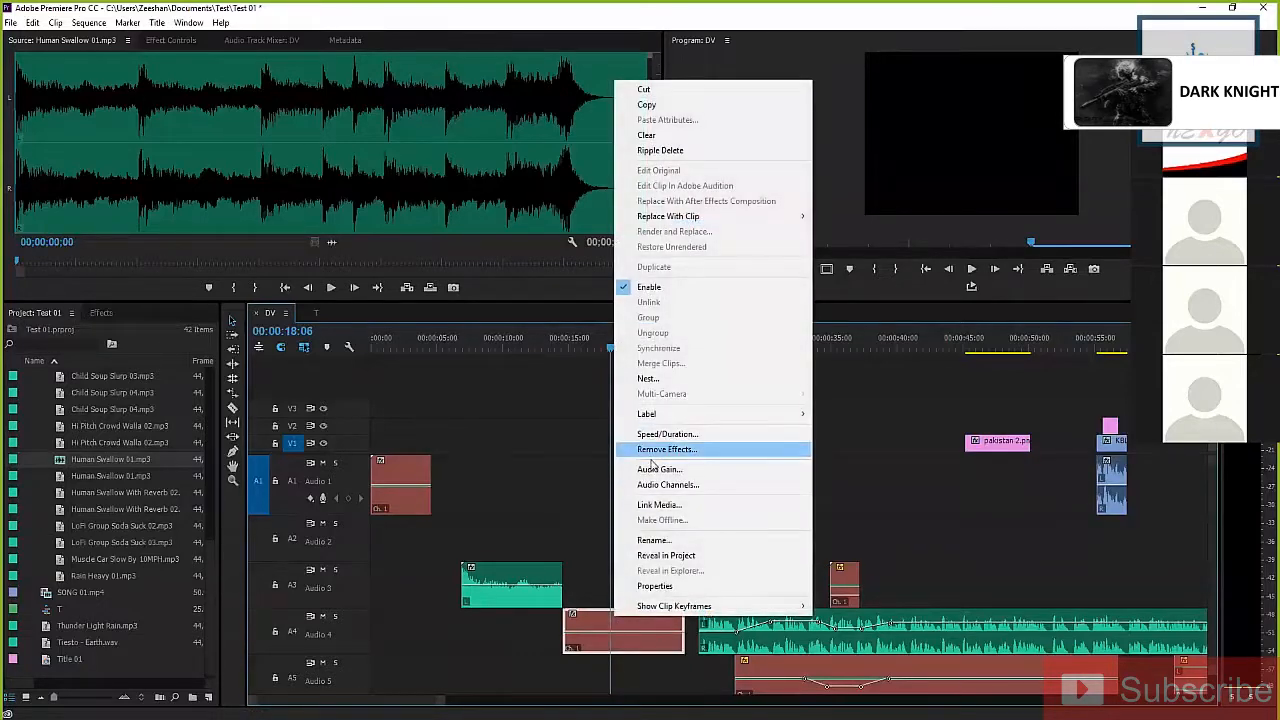
click(584, 443)
click(598, 620)
double_click(598, 620)
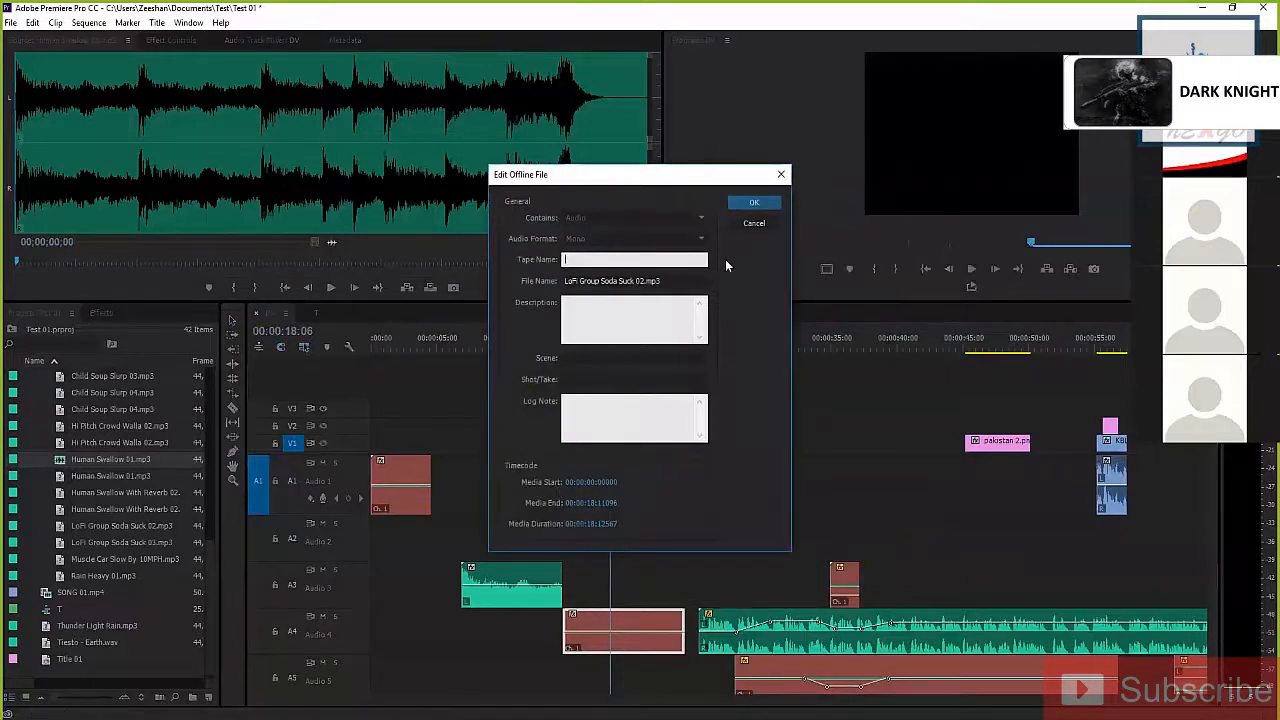
click(748, 224)
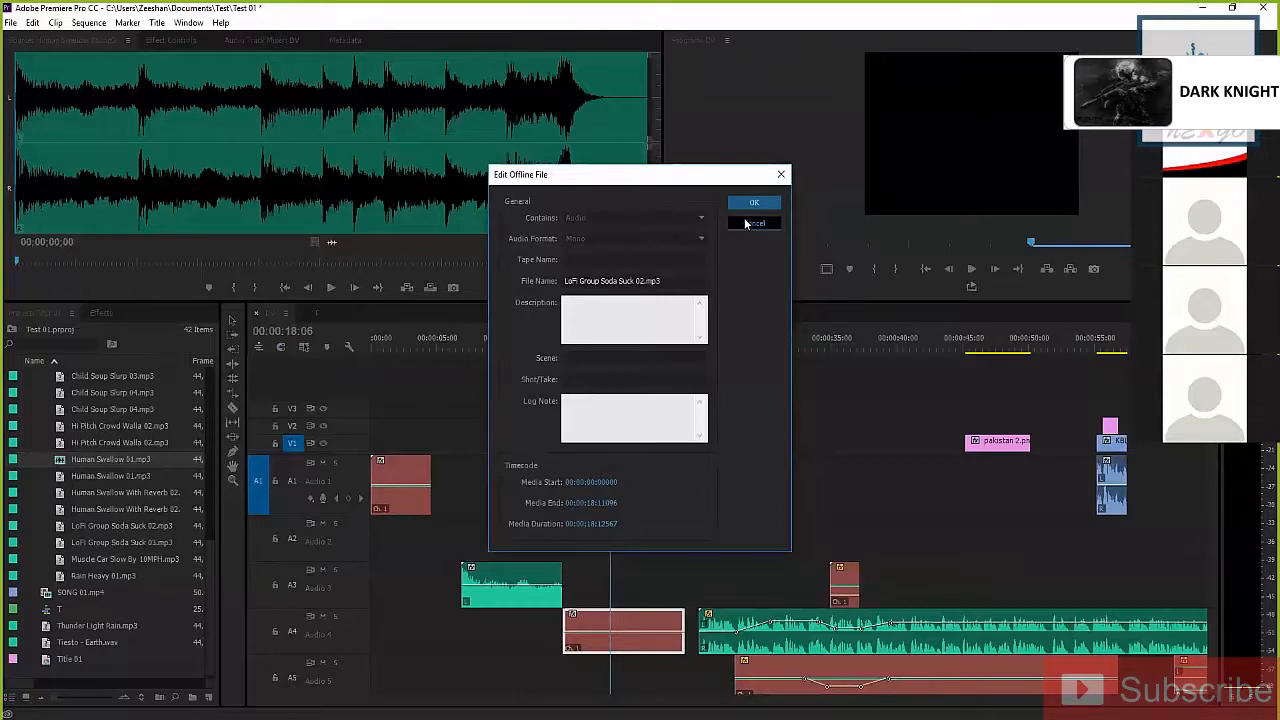
click(745, 224)
Try trimming the start of the offline Audio 4 clip to about 00:00:19, recheck its offline details, and restore its start
drag(564, 630, 622, 618)
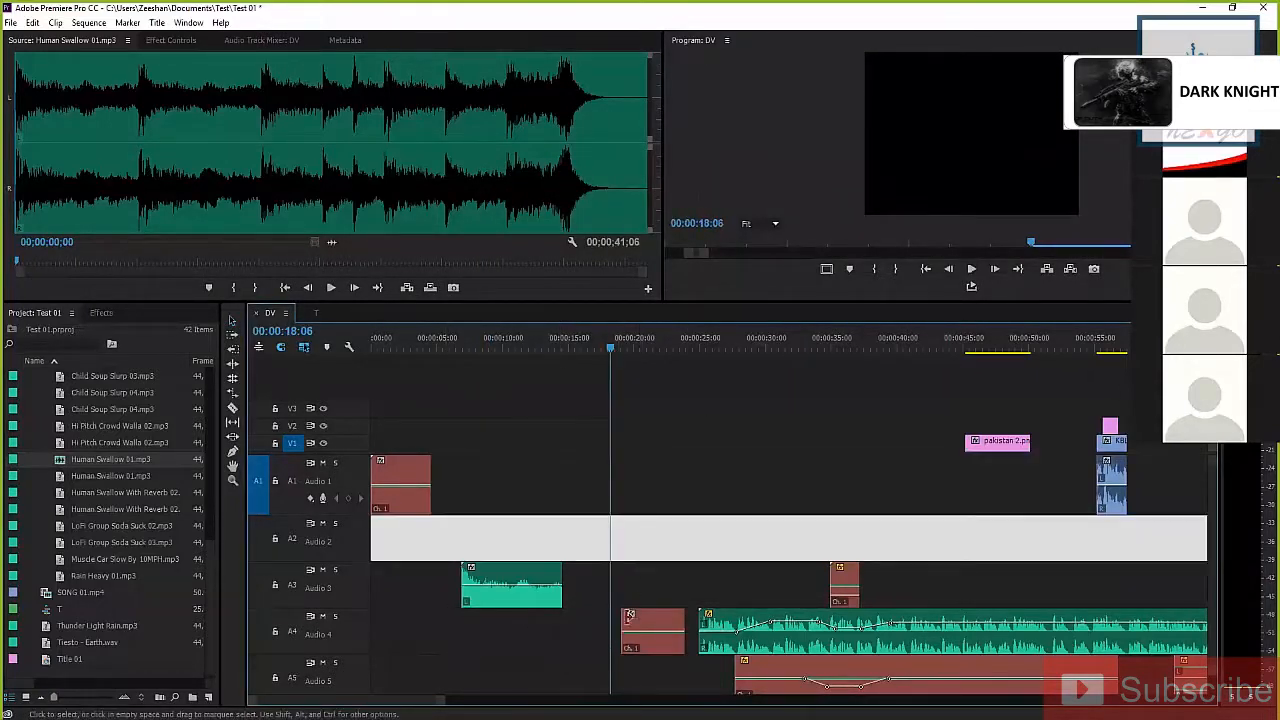
double_click(634, 612)
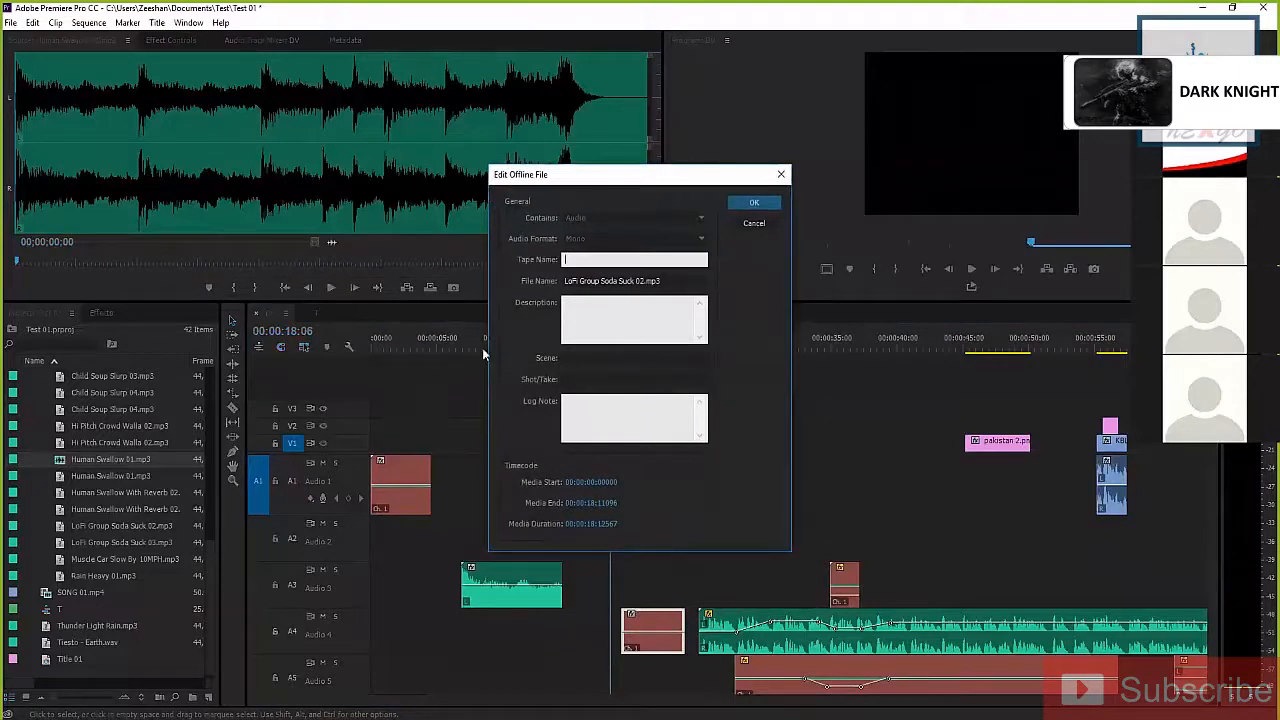
click(750, 226)
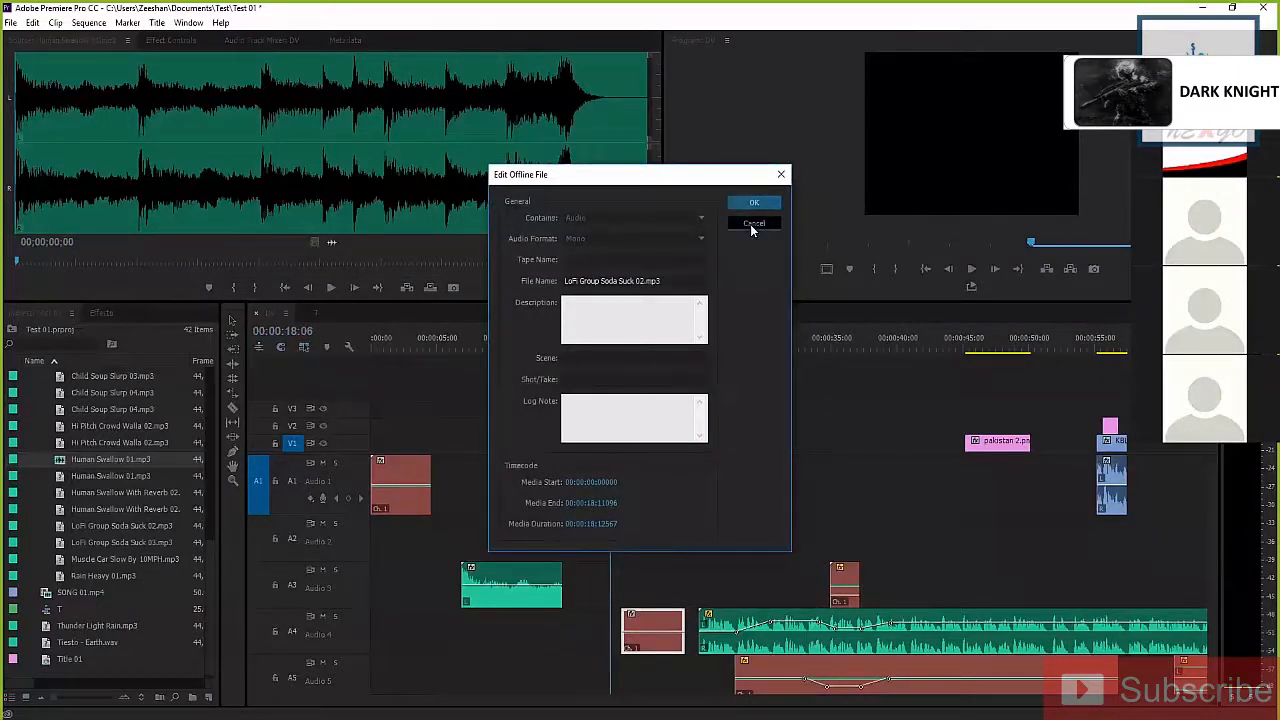
click(668, 484)
drag(622, 632, 563, 632)
Clear the timeline selection and move the Source Monitor playhead to 00;00;32;22
click(437, 554)
click(601, 534)
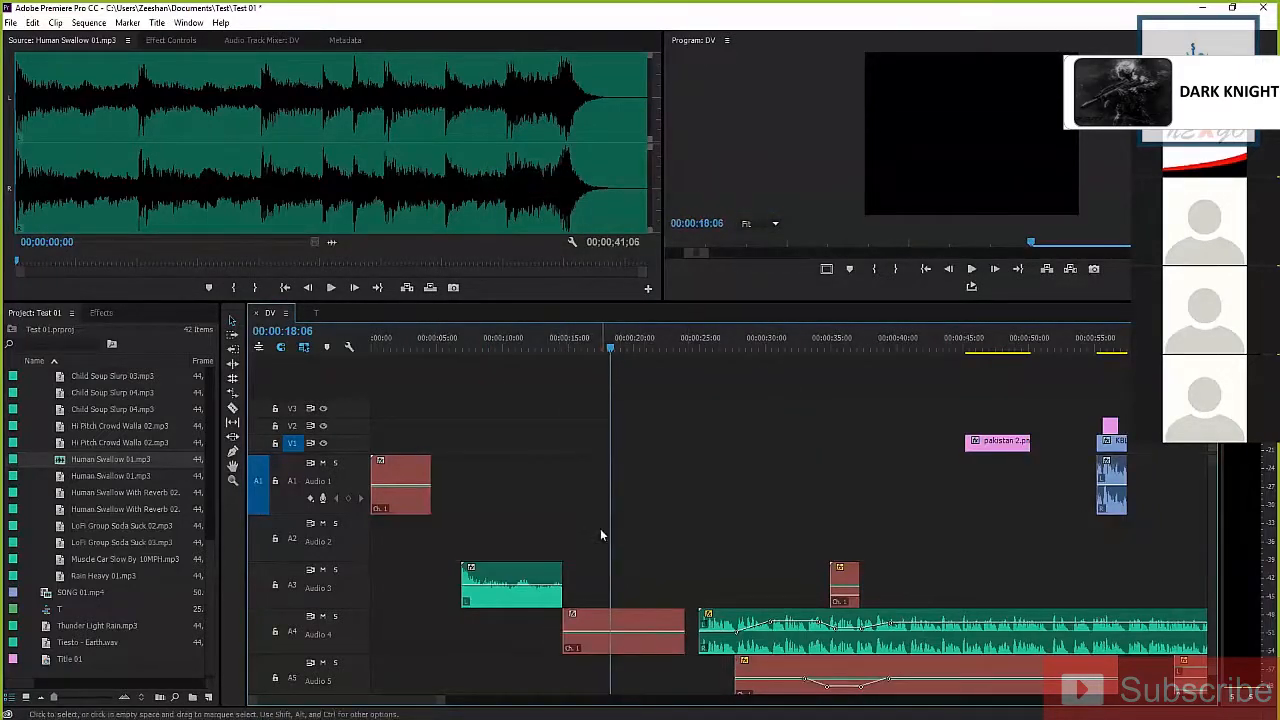
click(52, 242)
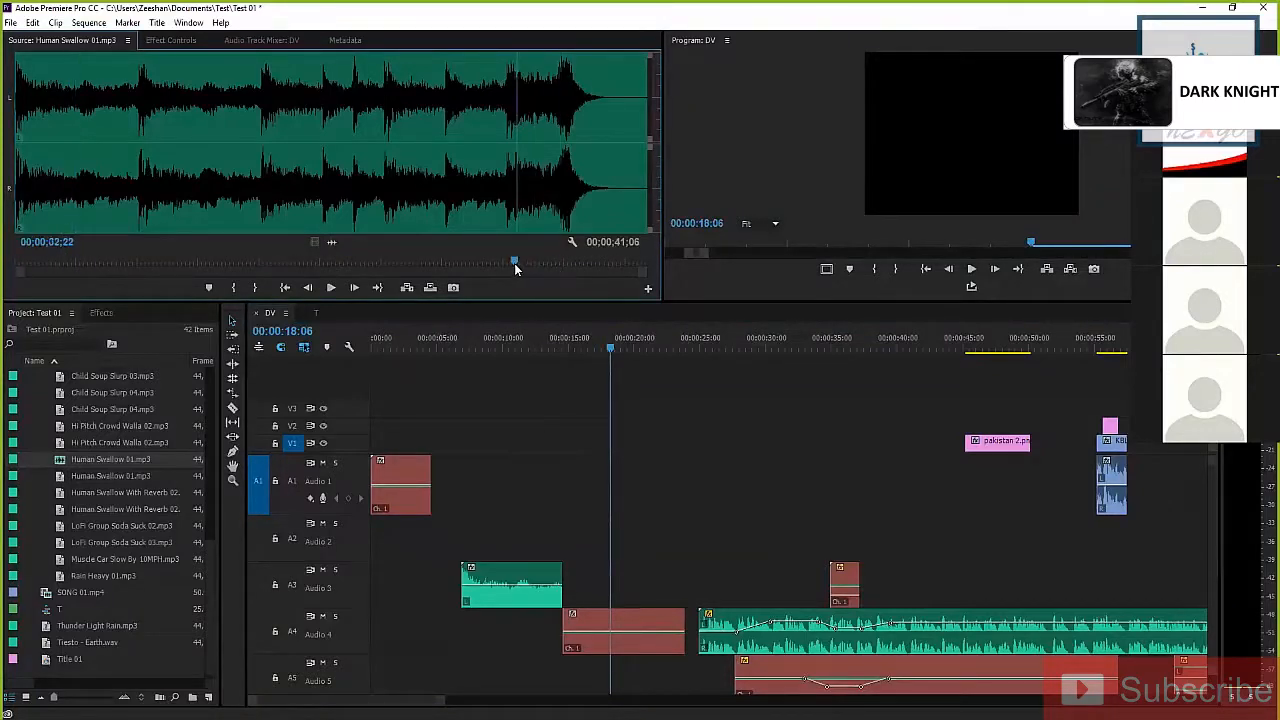
Reveal the offline Audio 4 clip in the project and start locating media for LoFi Group Soda Suck 02.mp3
right_click(641, 636)
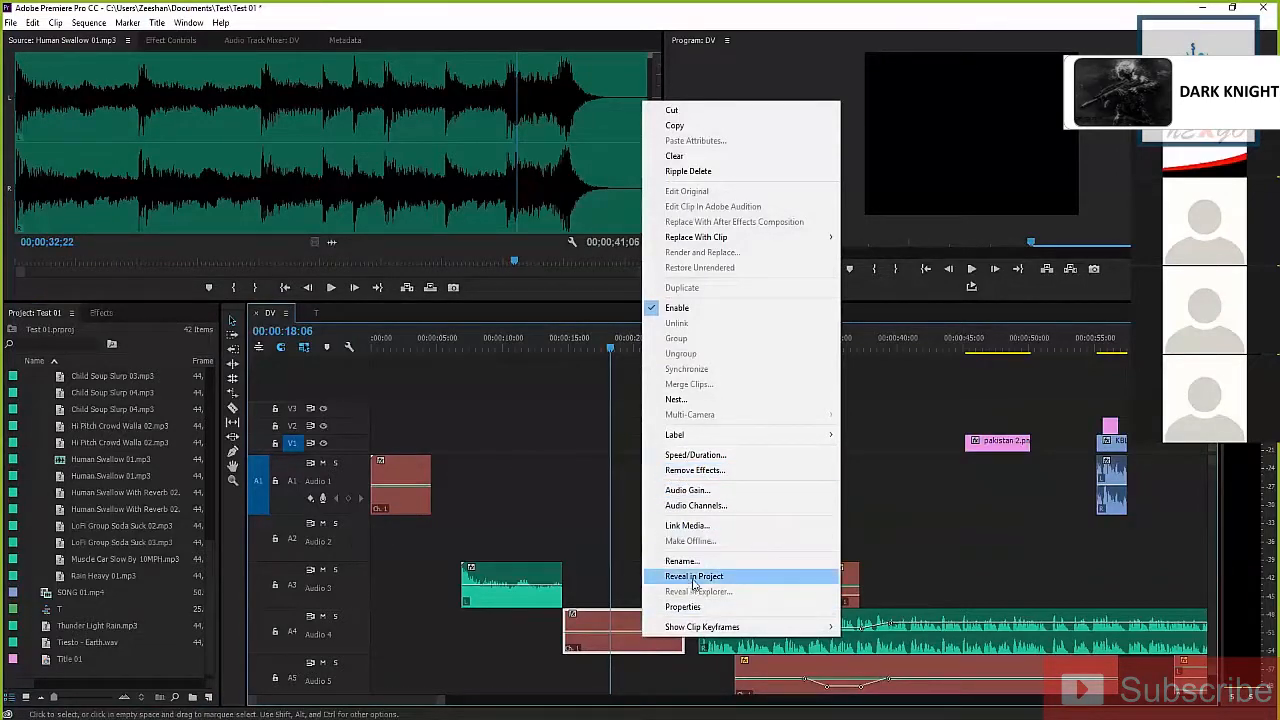
click(694, 577)
right_click(102, 533)
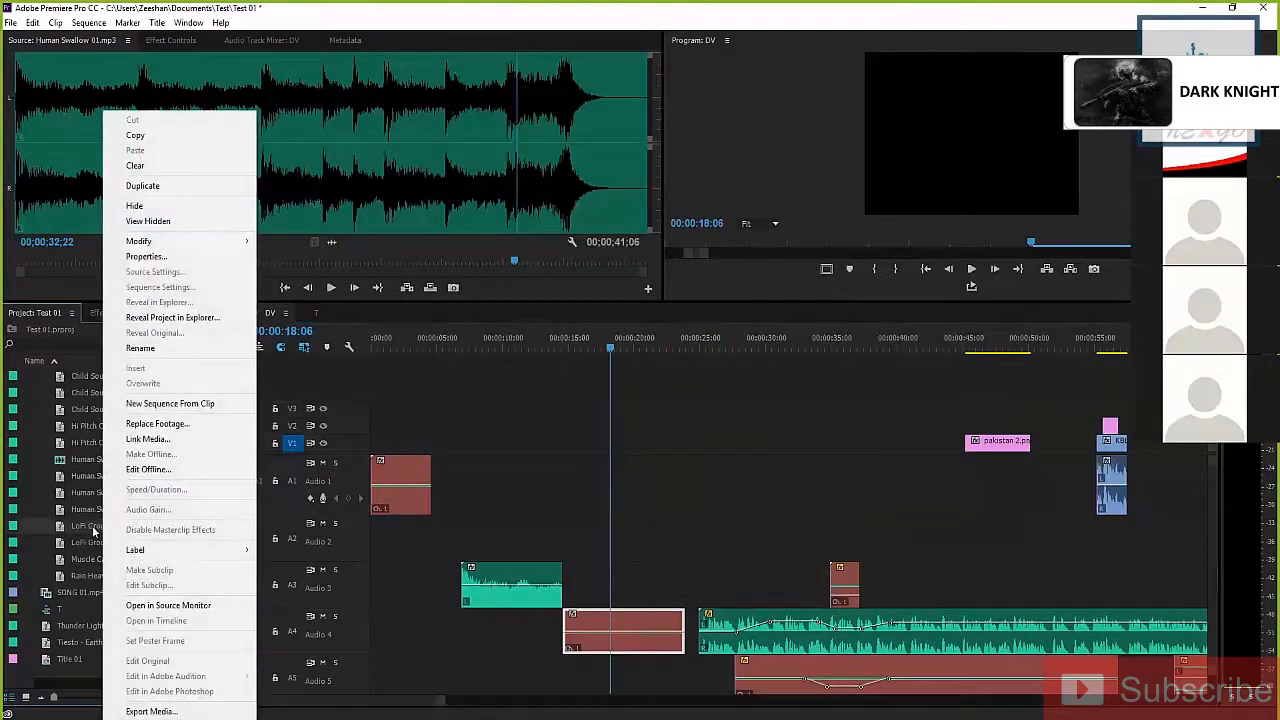
click(140, 439)
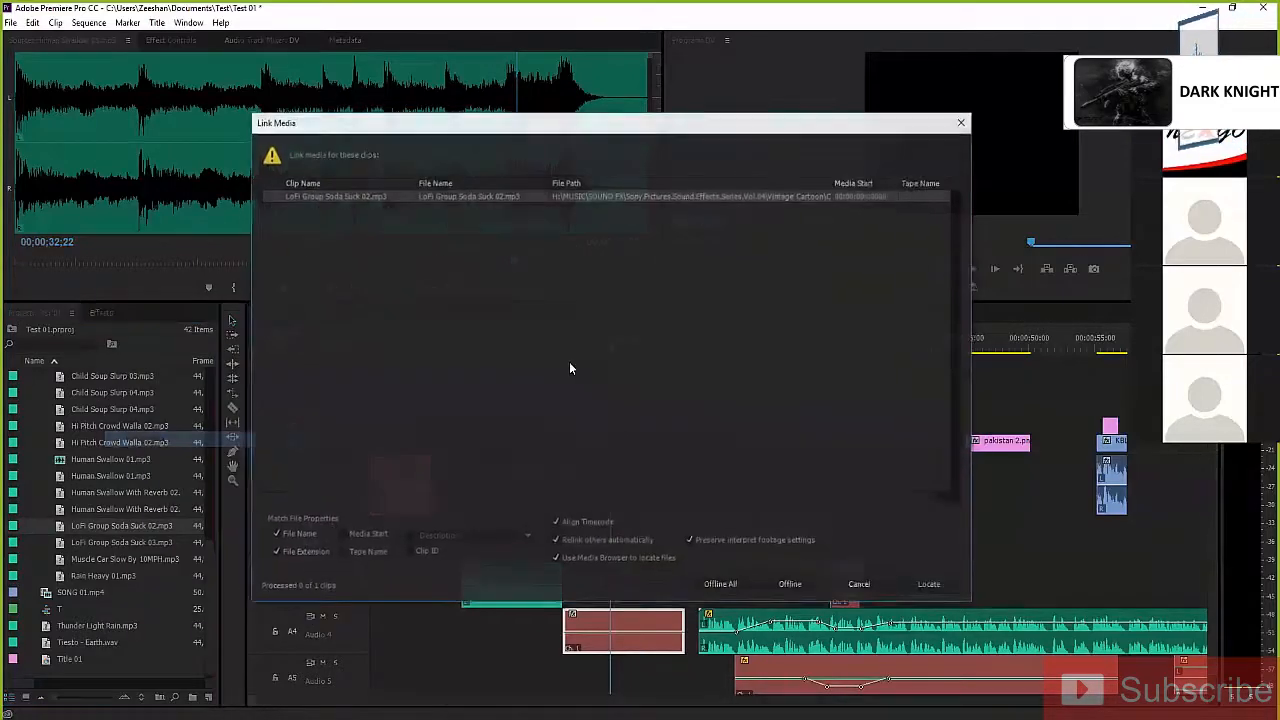
click(931, 585)
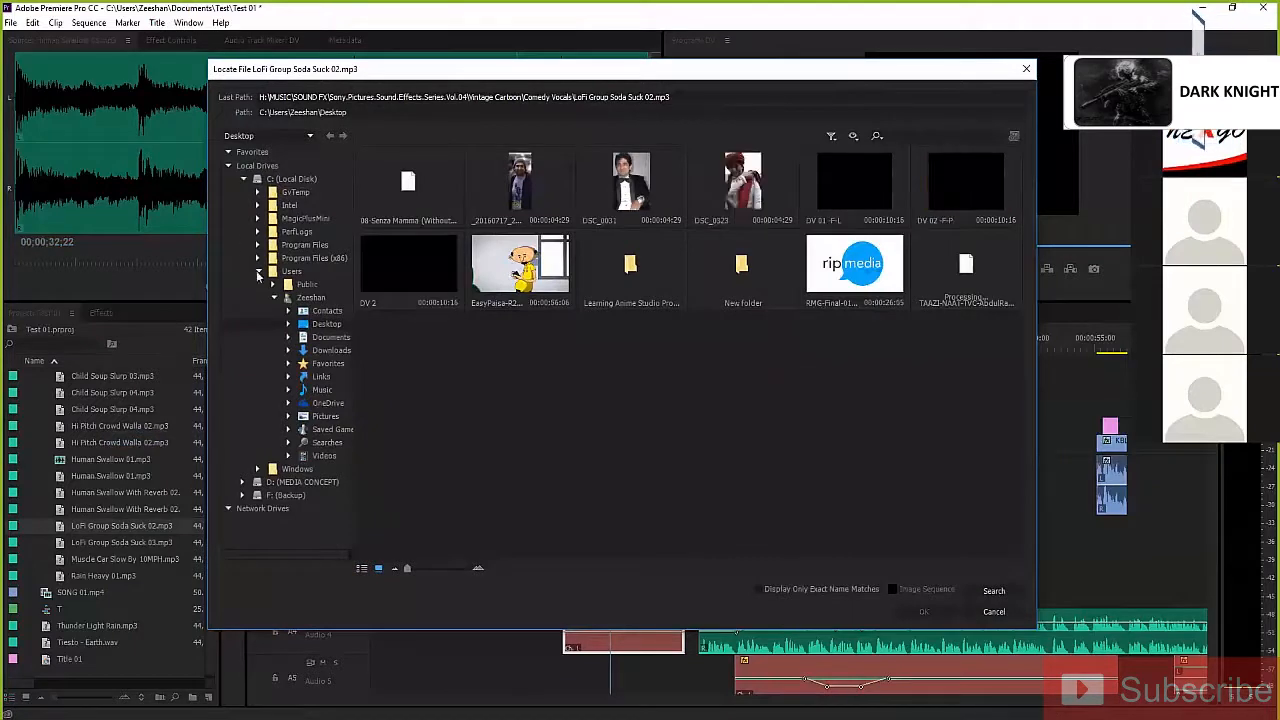
Relink LoFi Group Soda Suck 02.mp3 to the Sad-piano file in the MUSIC-2016 folder on drive D
click(258, 272)
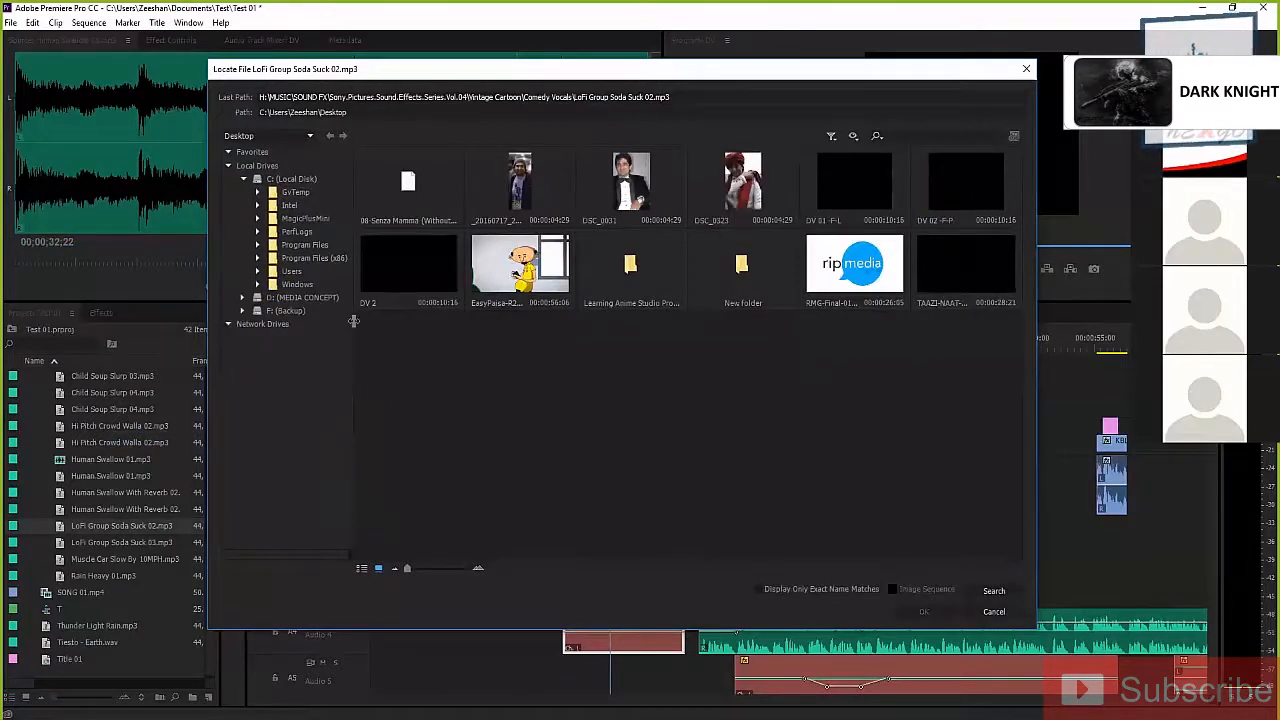
click(290, 244)
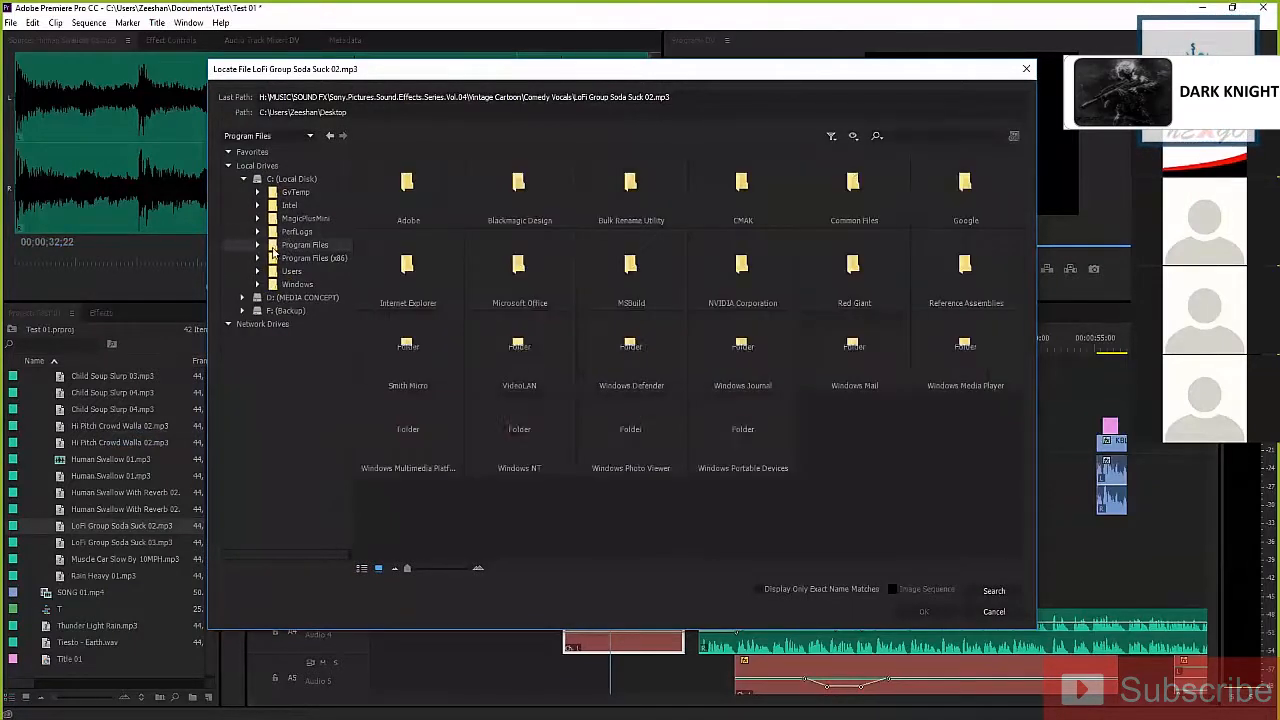
click(257, 245)
click(258, 246)
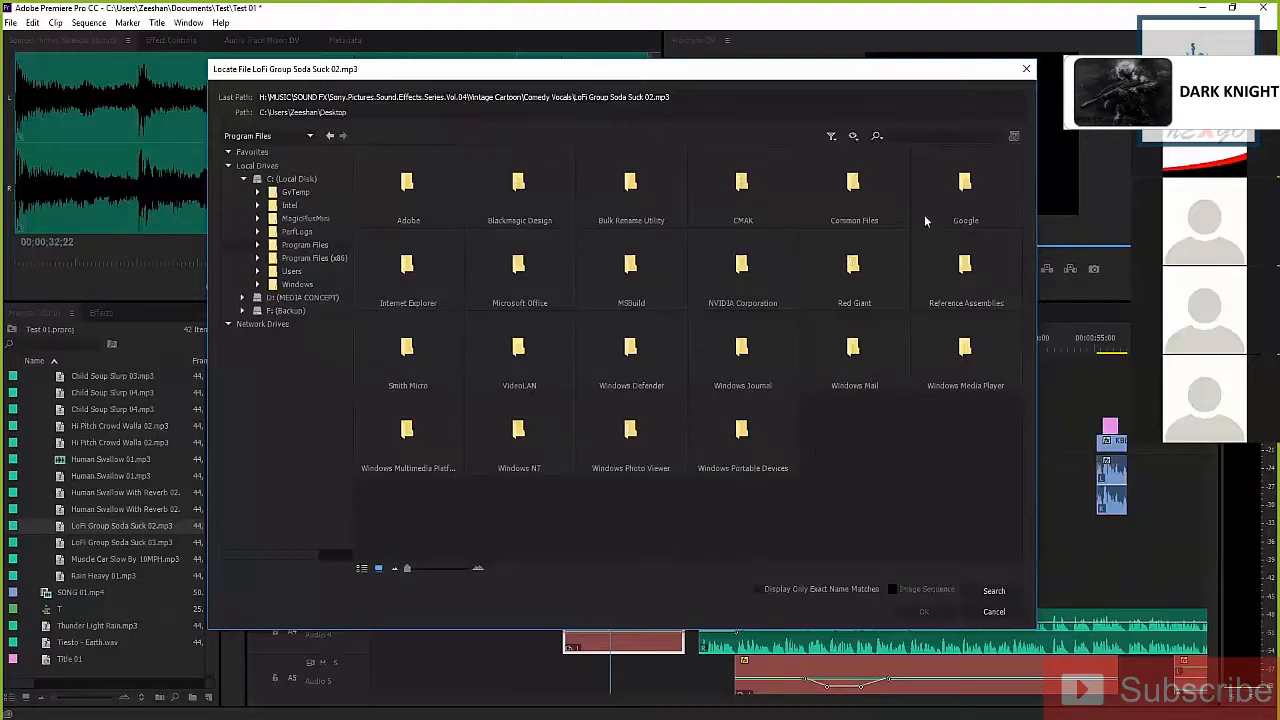
click(712, 277)
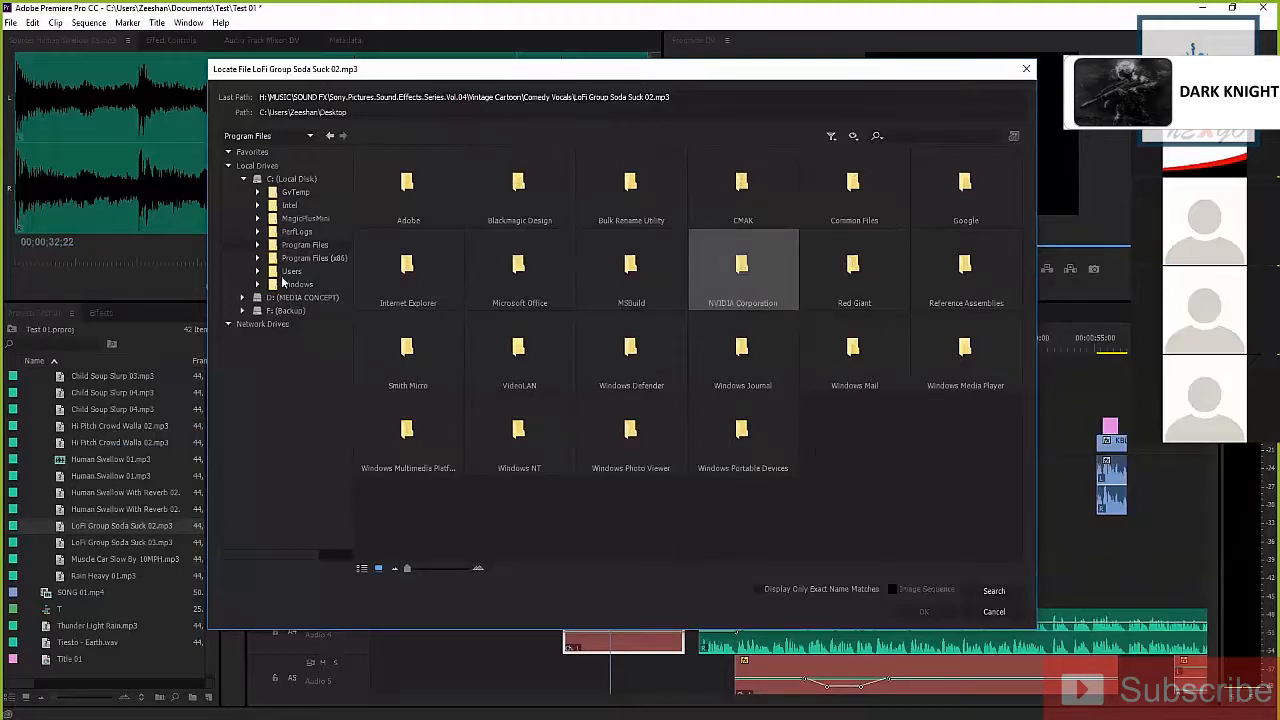
click(295, 297)
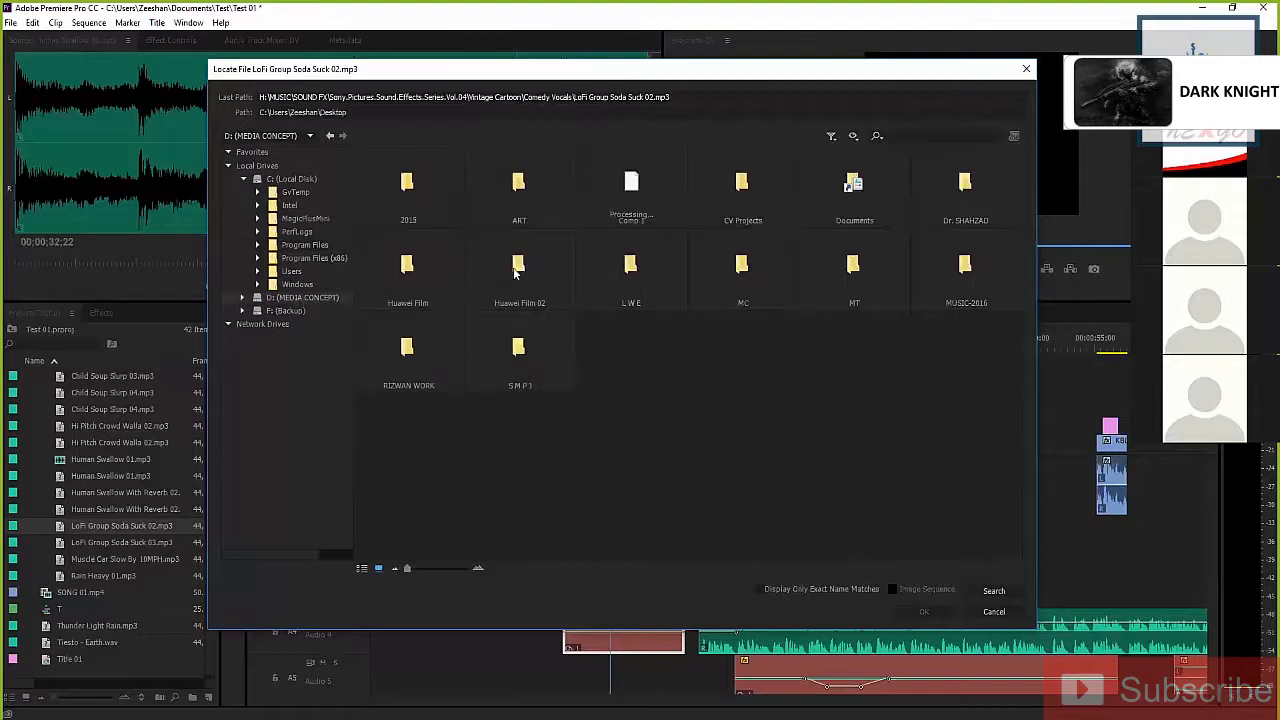
double_click(973, 286)
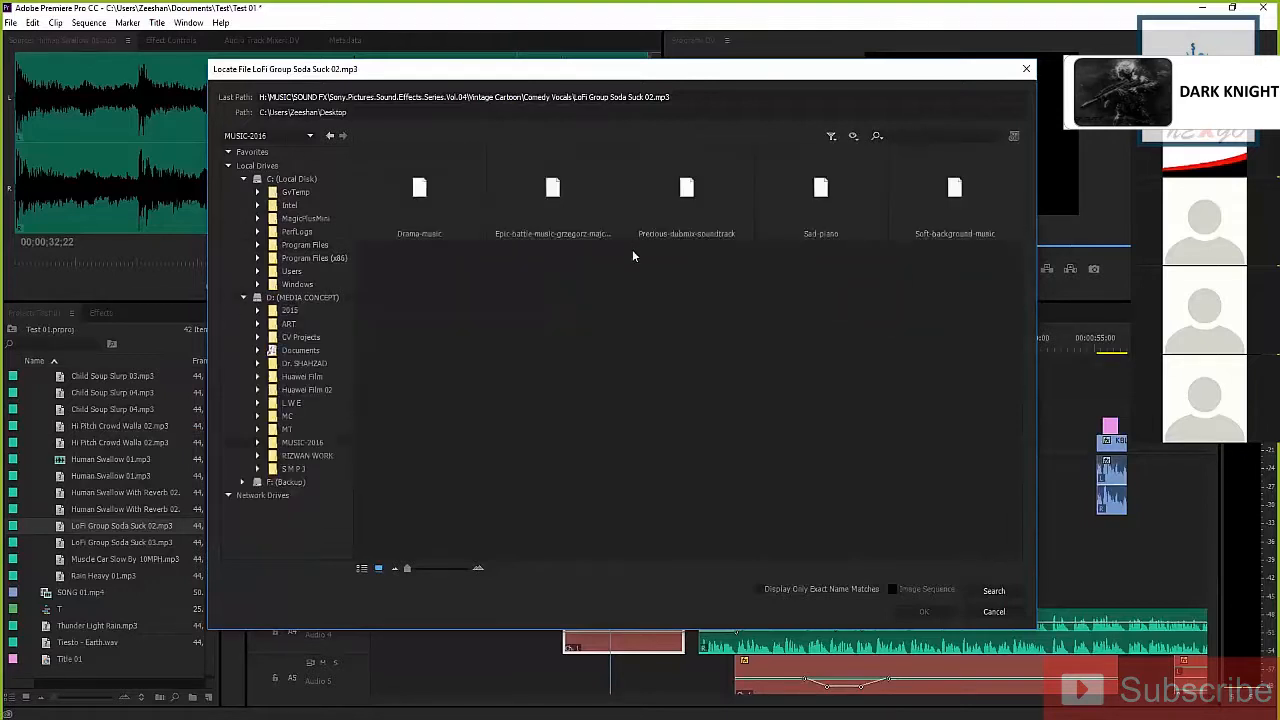
double_click(823, 192)
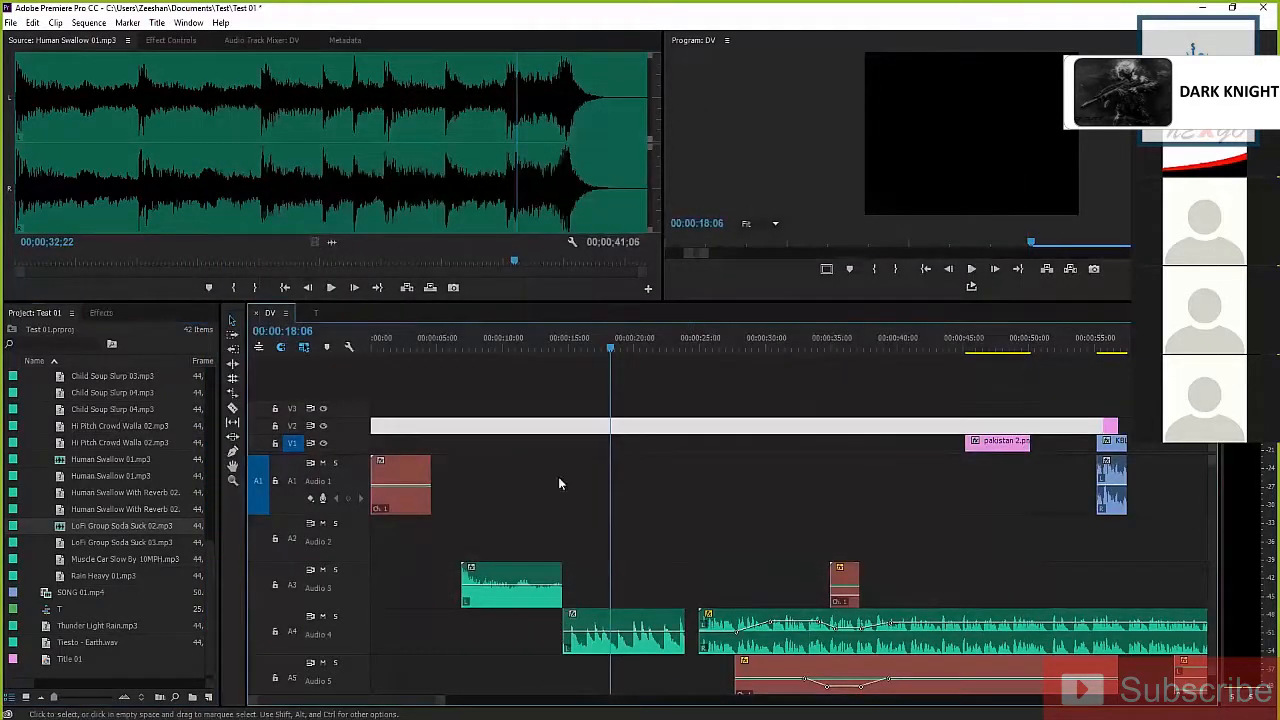
Move the sequence playhead back over the relinked Audio 4 clip and on to 00:00:08:13 over the Audio 3 clip
drag(608, 347, 580, 348)
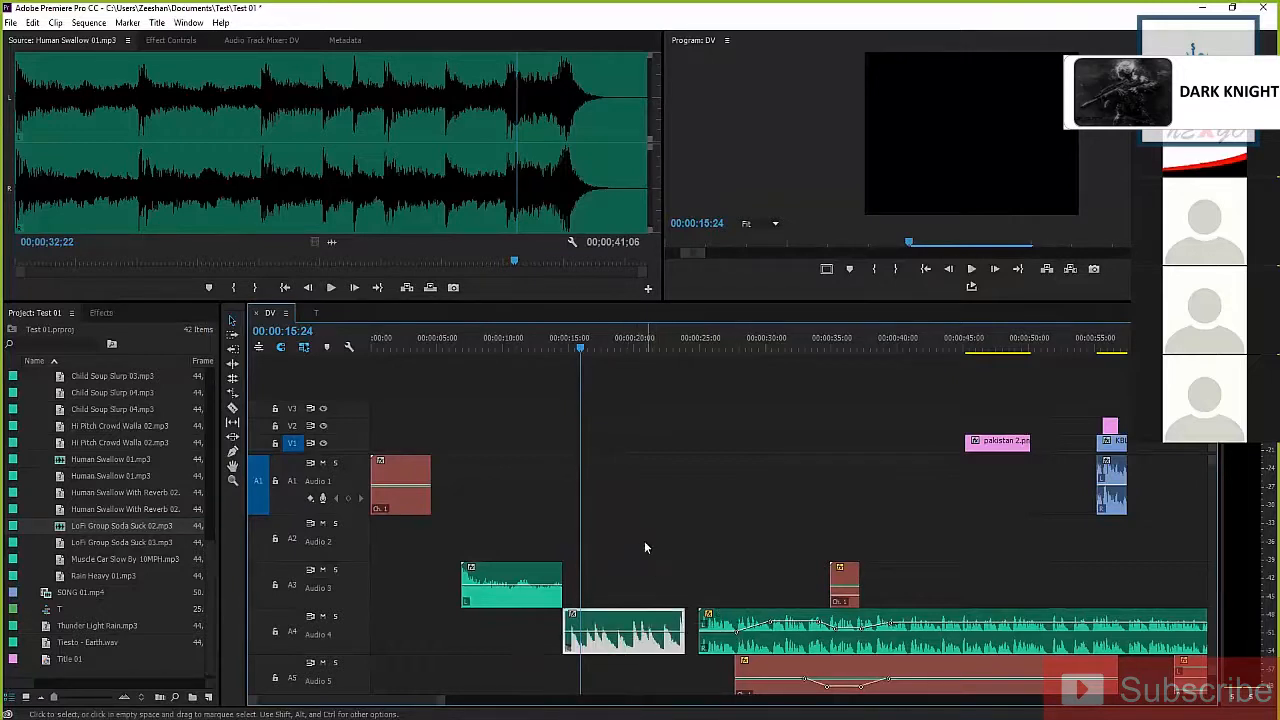
key(Left)
key(Left)
key(Left)
drag(561, 352, 483, 352)
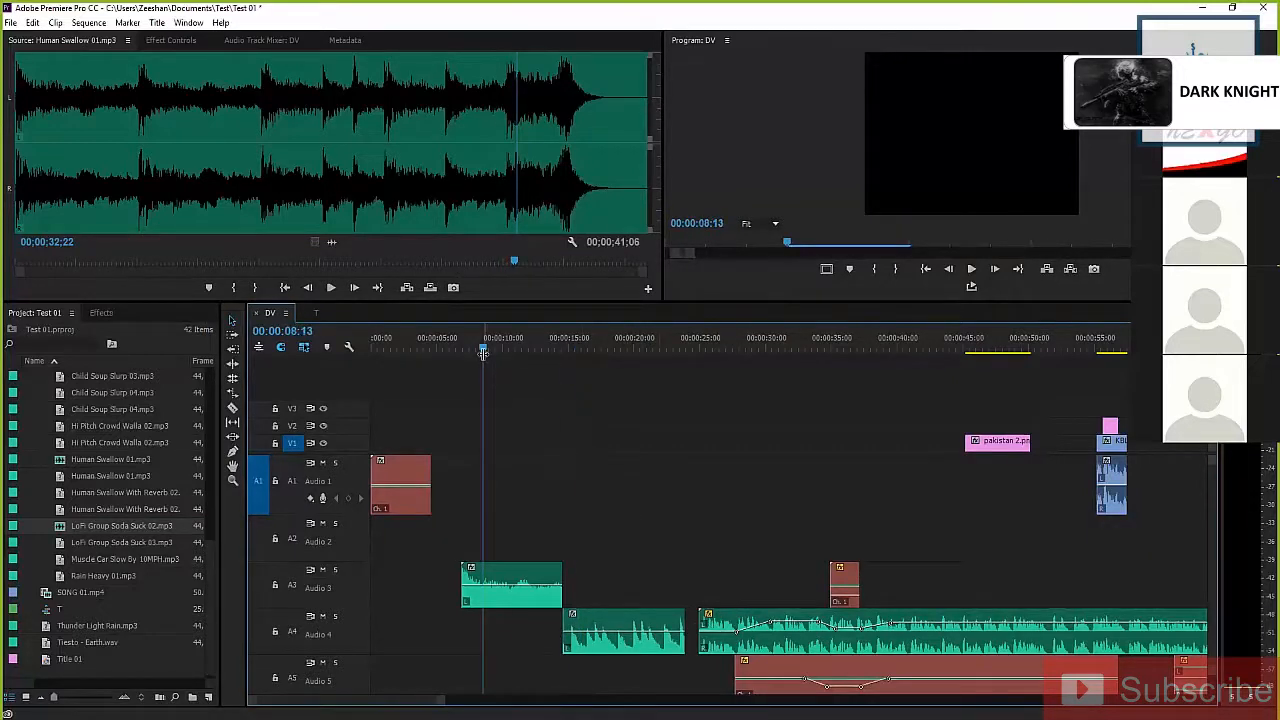
Collapse the music bin in the project
key(minus)
key(minus)
key(minus)
key(minus)
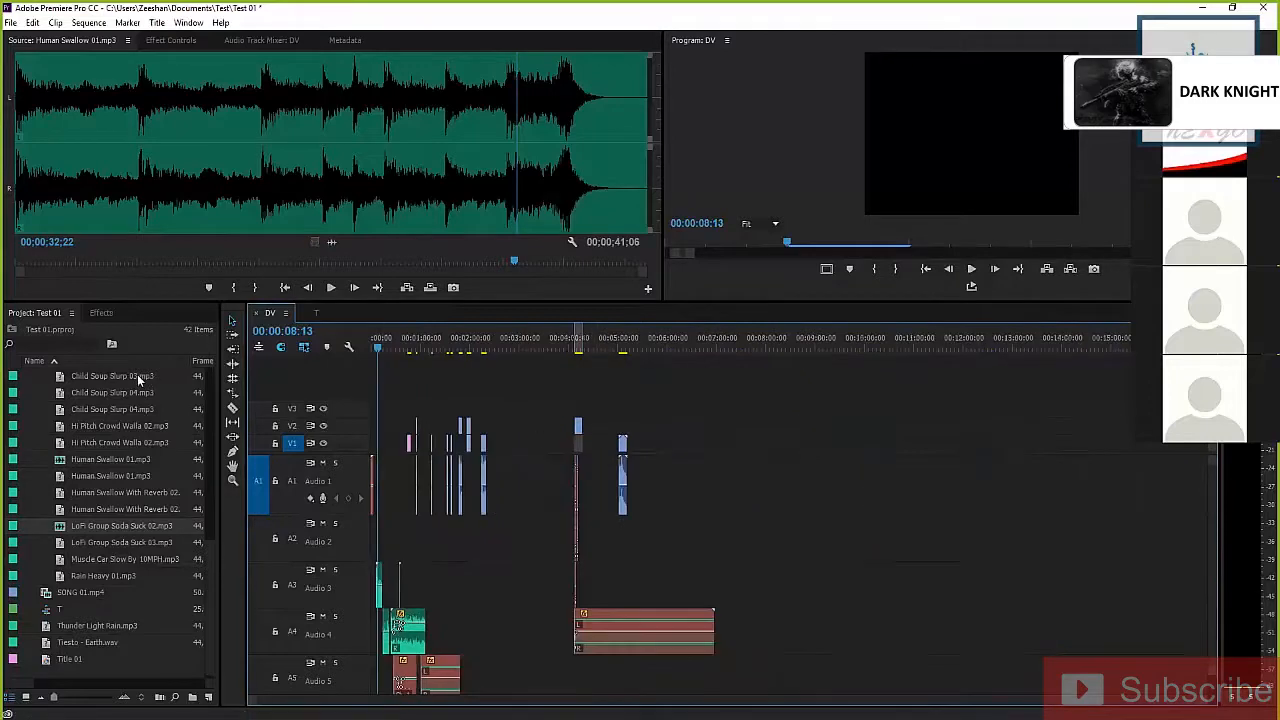
scroll(49, 474, up, 2)
scroll(48, 467, up, 5)
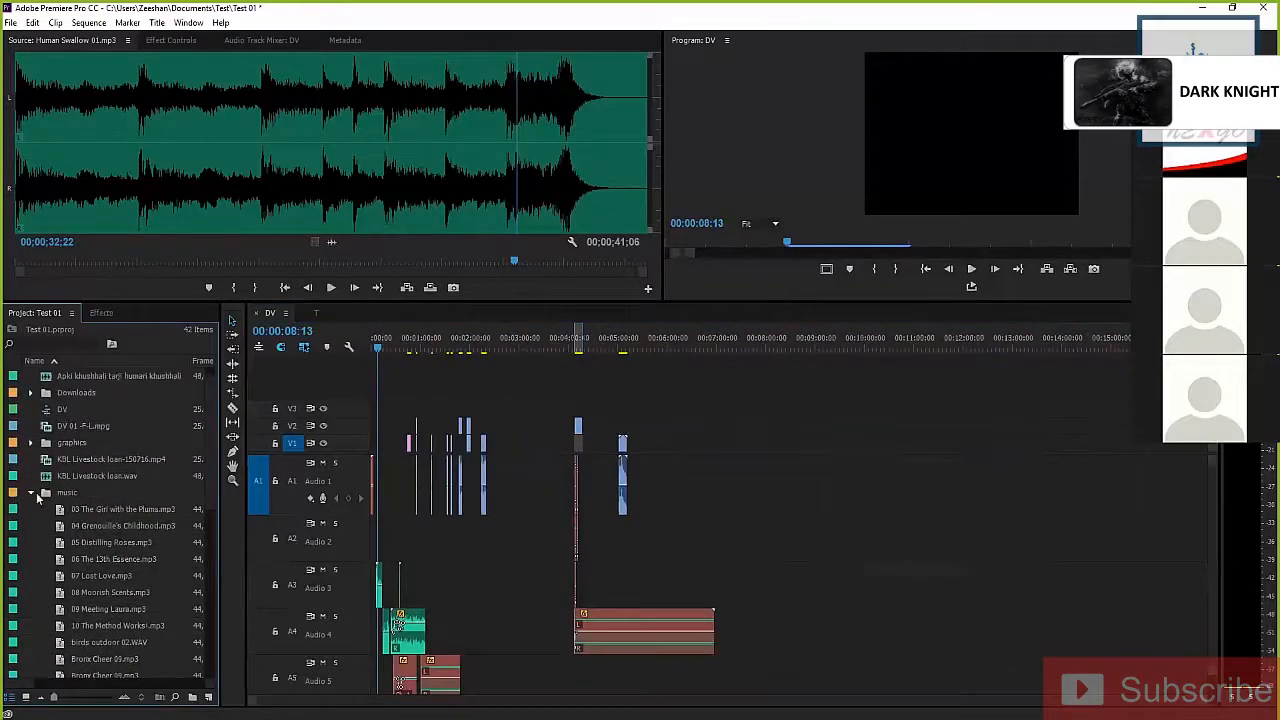
click(30, 509)
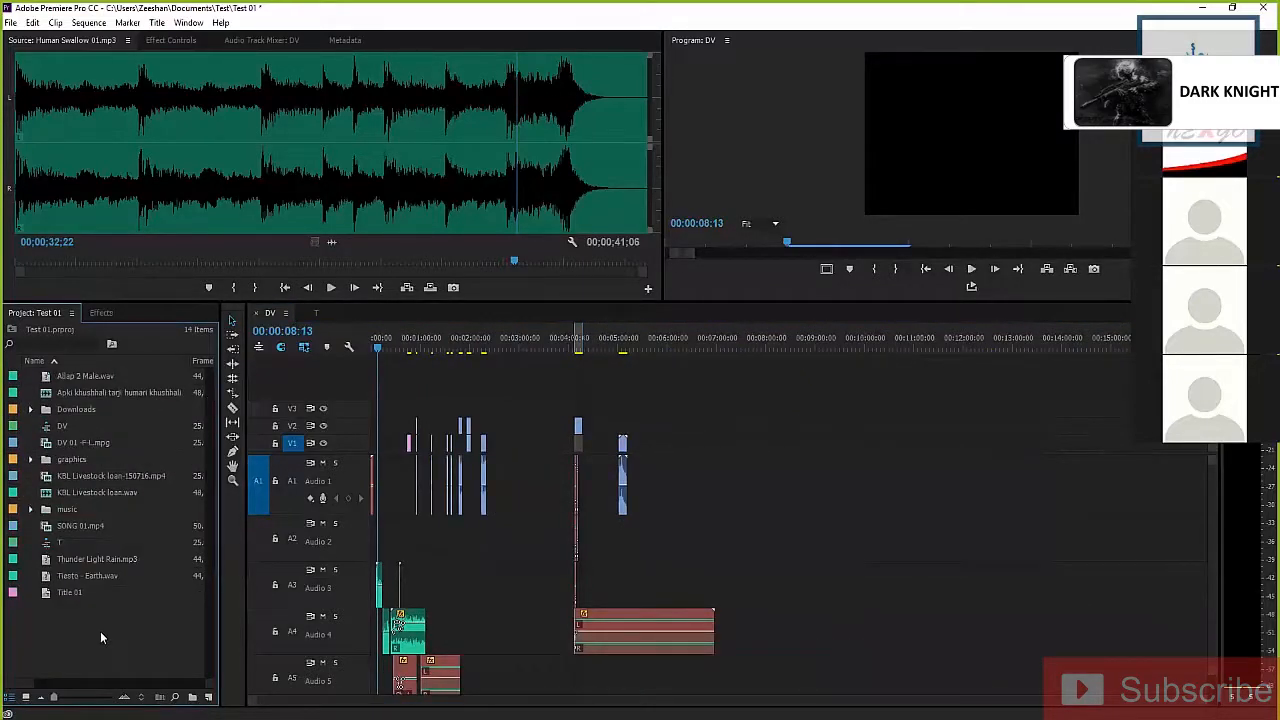
Reduce the heights of audio tracks 1 to 5 in the DV sequence and target tracks A4 and A5
key(equal)
key(equal)
key(equal)
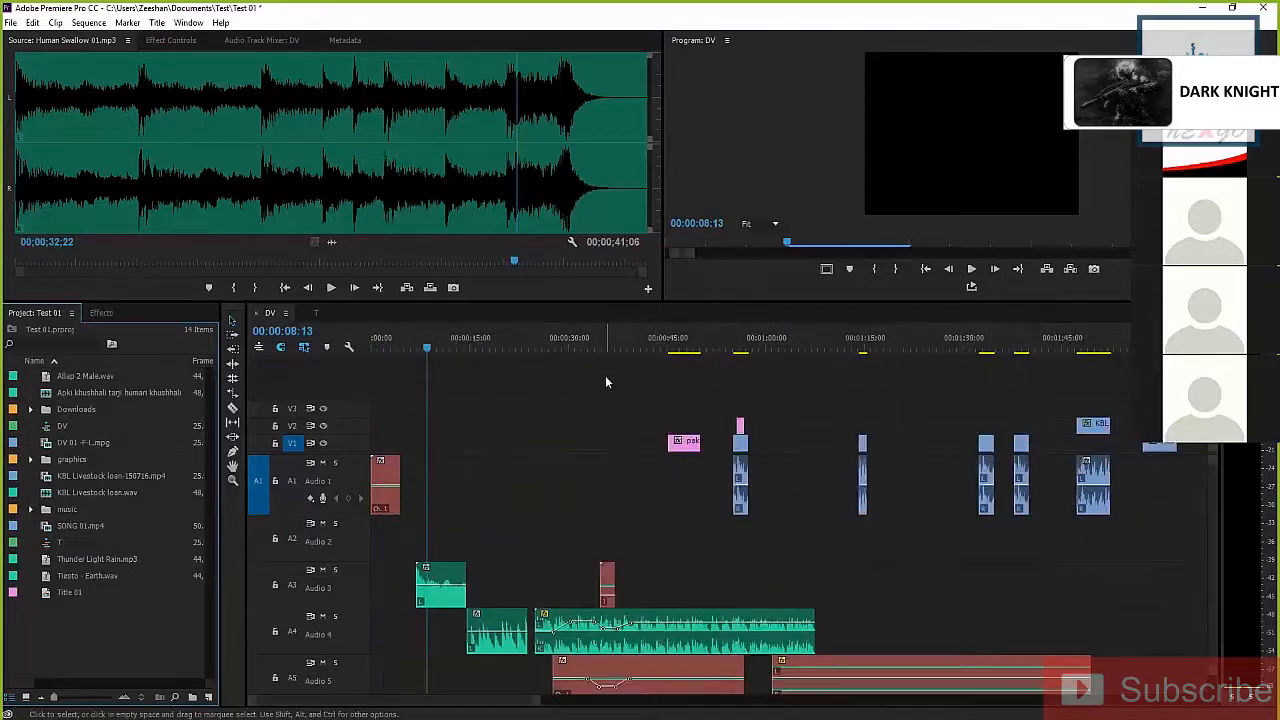
key(minus)
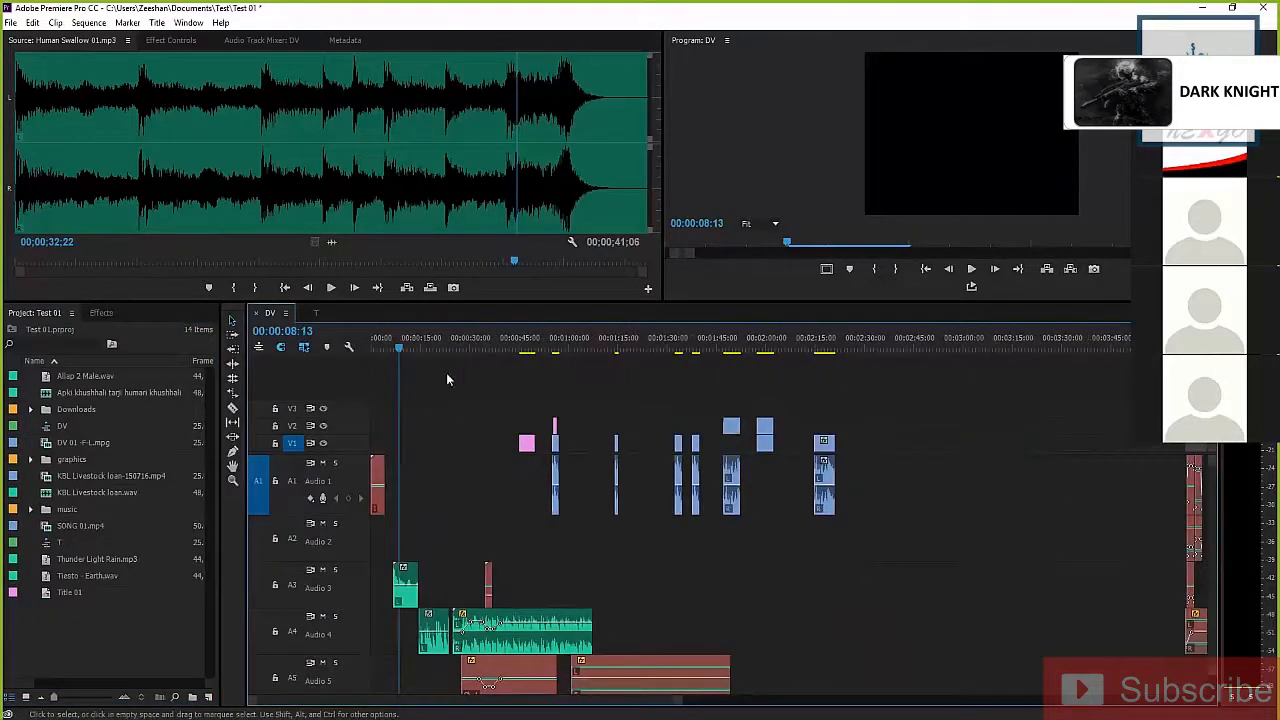
scroll(356, 409, down, 1)
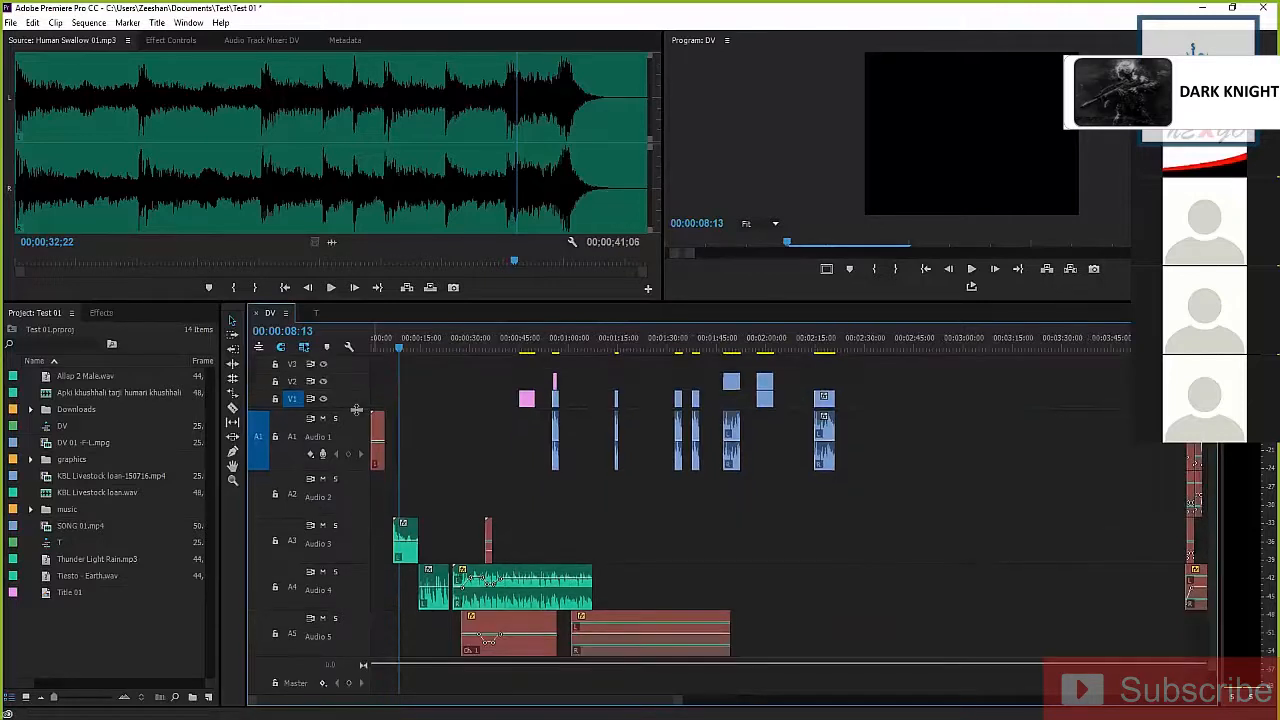
mouse_move(285, 465)
mouse_down()
mouse_move(285, 452)
mouse_move(289, 471)
mouse_up()
click(292, 522)
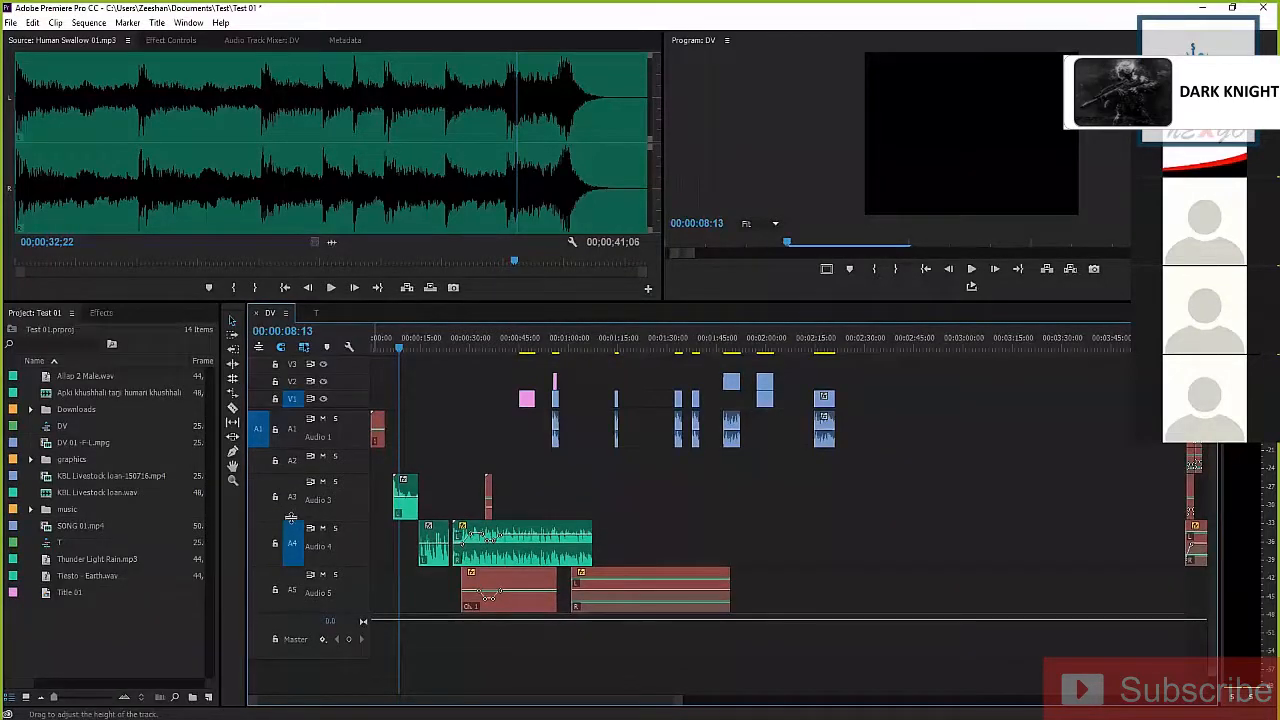
drag(286, 520, 286, 504)
click(290, 556)
drag(288, 550, 288, 536)
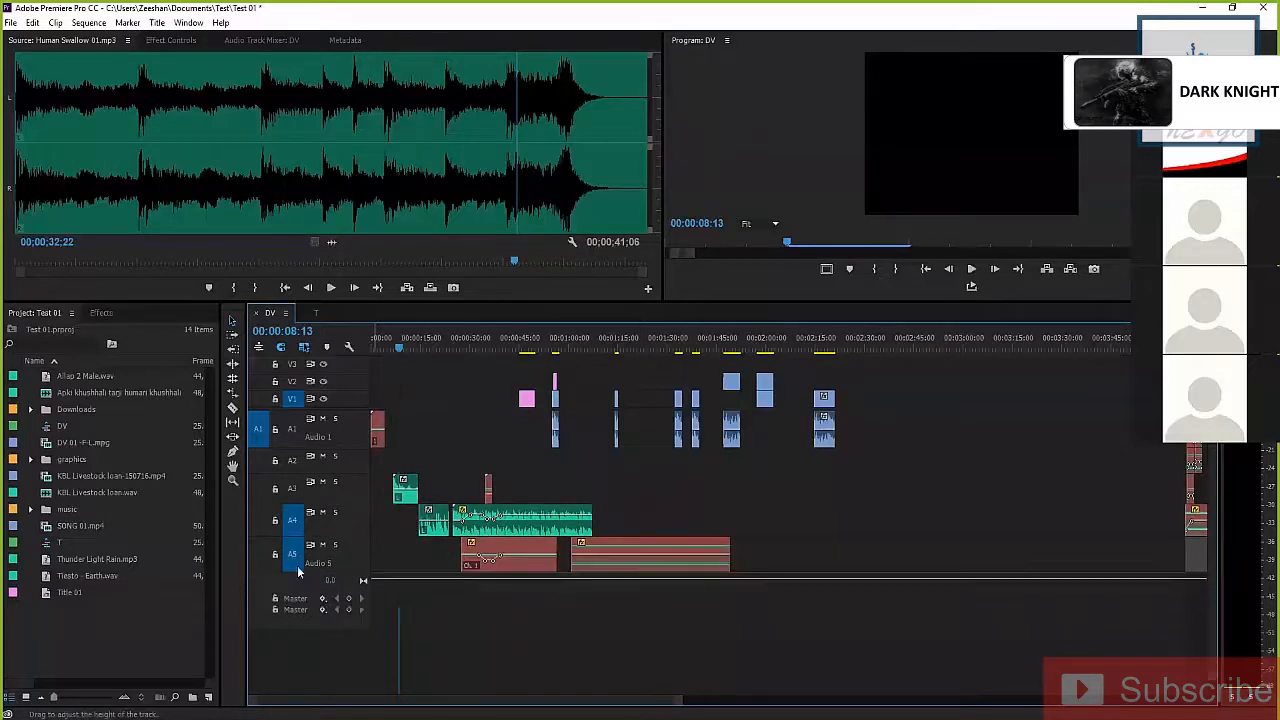